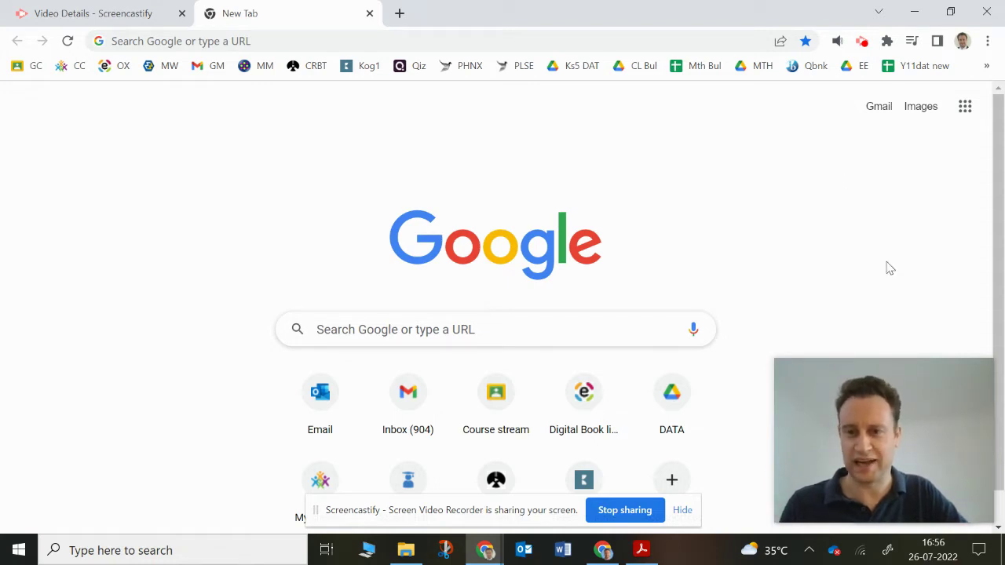
# Step: Open Google Meet and start an instant meeting
pyautogui.click(682, 511)
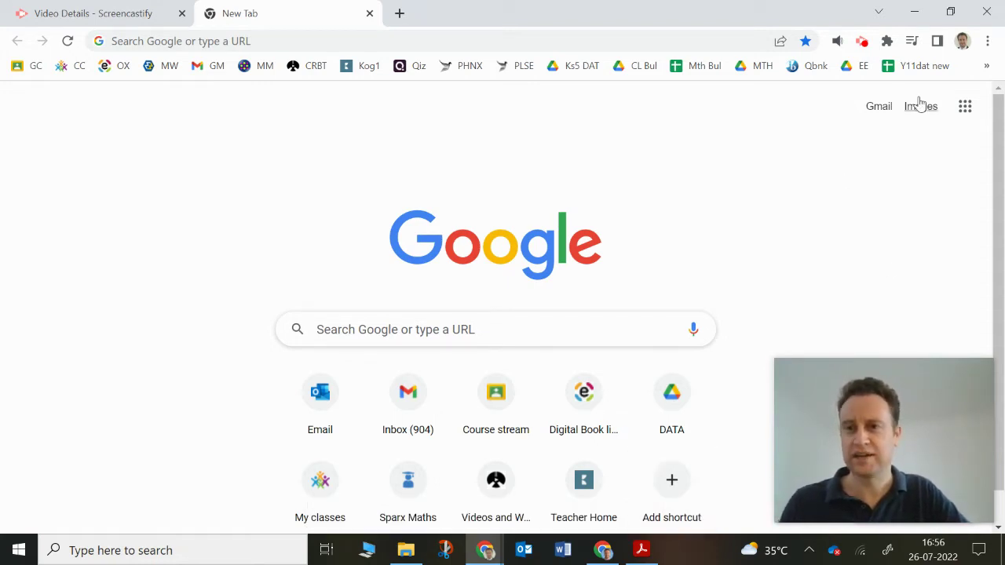
pyautogui.click(966, 107)
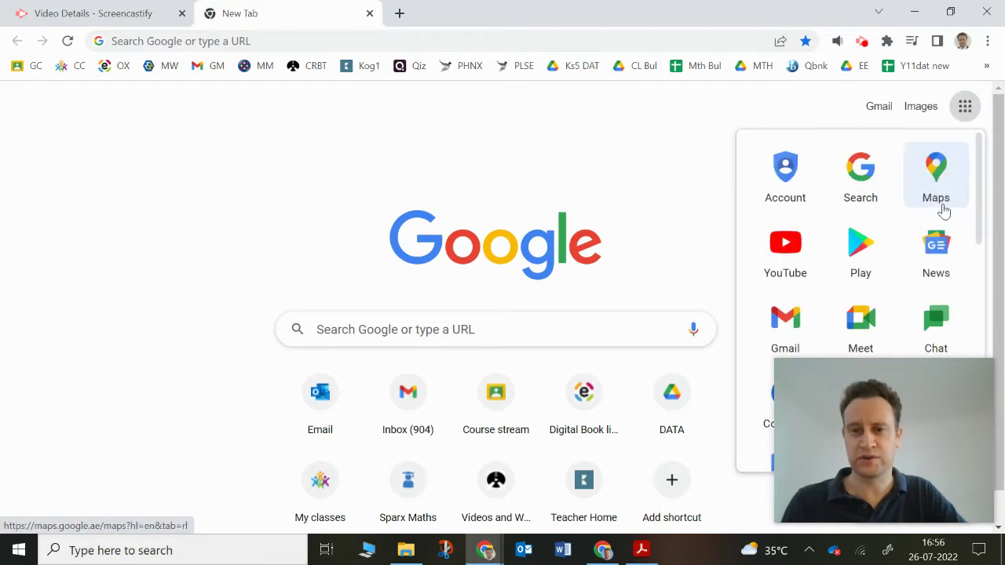
pyautogui.click(866, 336)
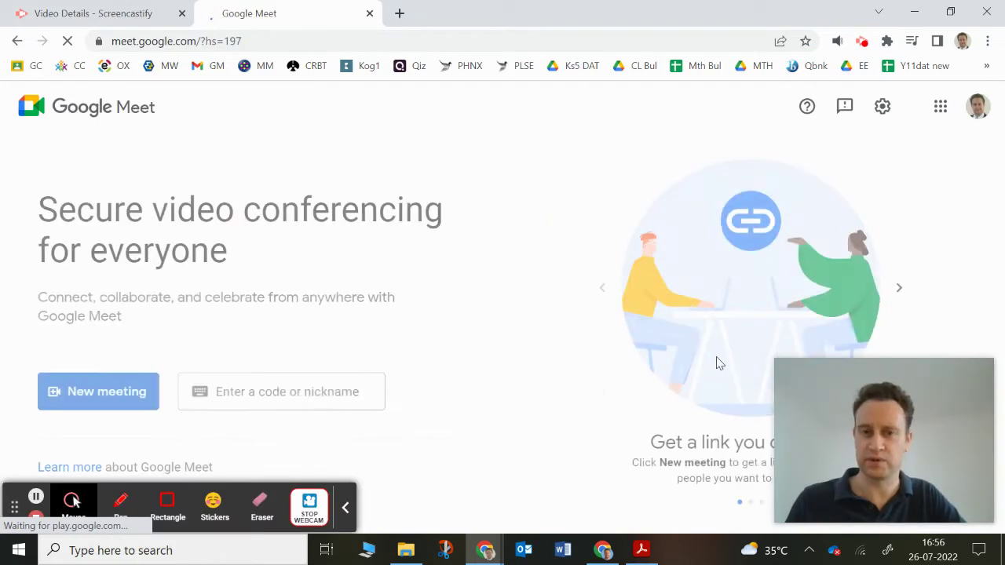
pyautogui.click(134, 393)
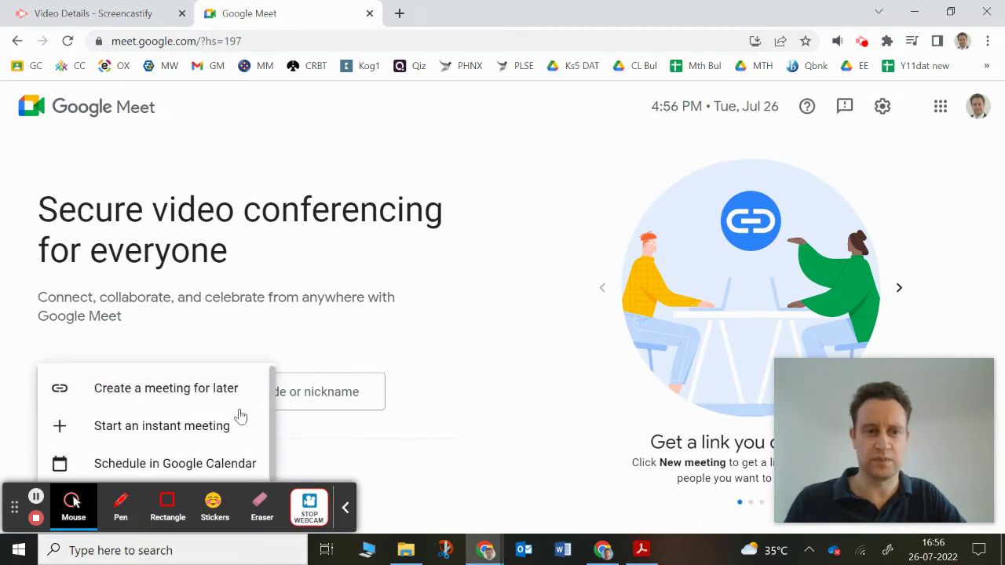
pyautogui.click(203, 433)
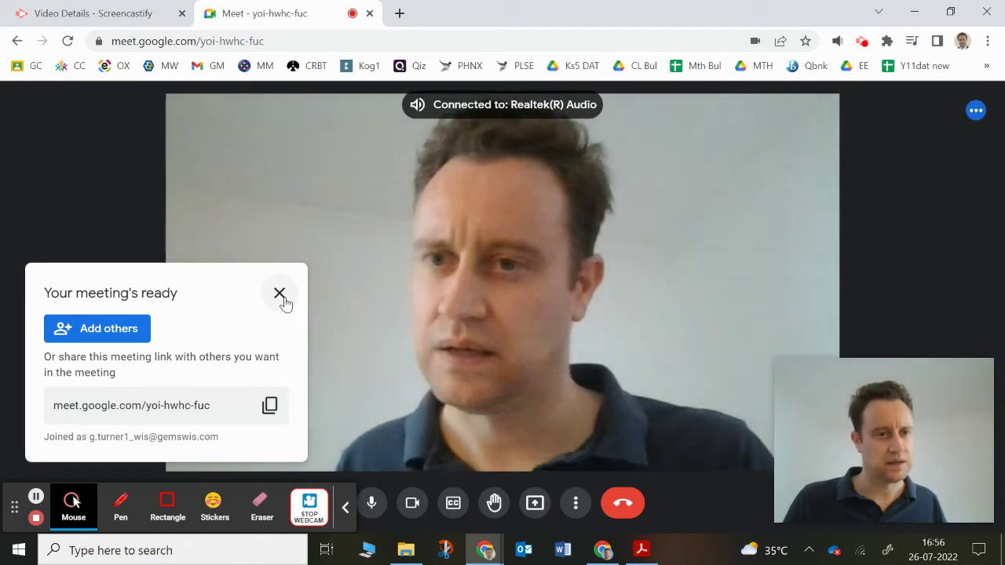
# Step: Dismiss the meeting-ready notice and turn off the camera in the meeting
pyautogui.click(281, 297)
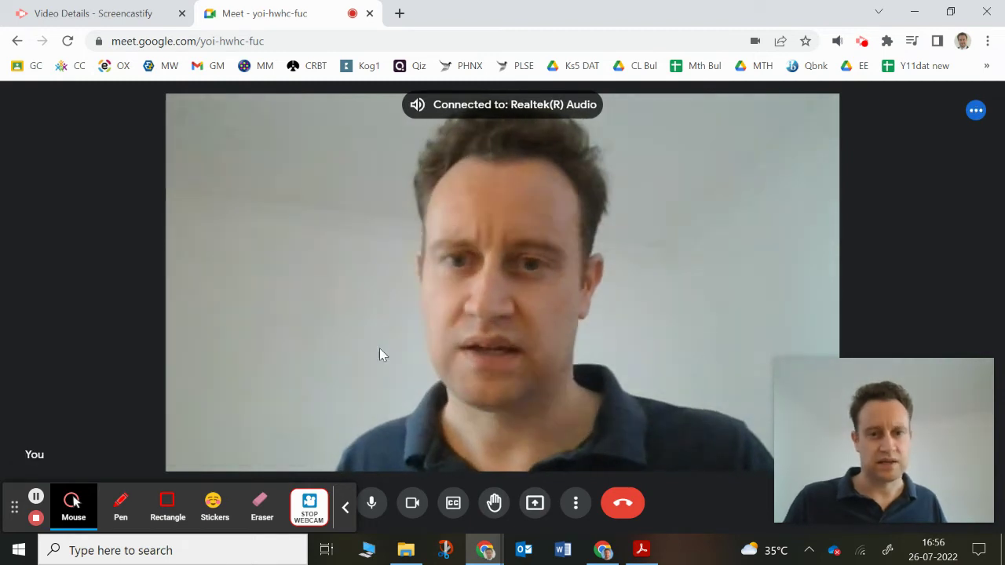
pyautogui.click(346, 508)
pyautogui.click(411, 506)
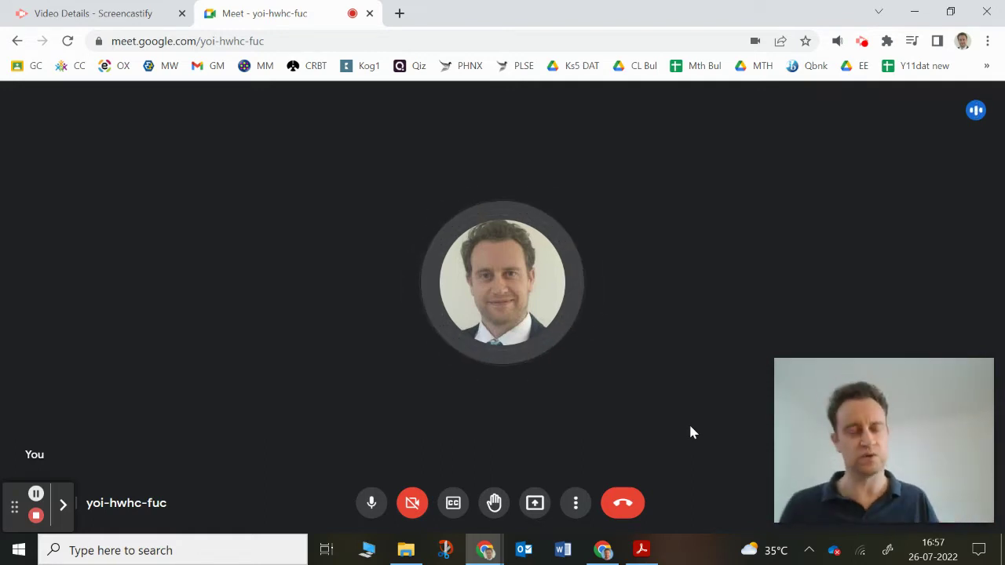
# Step: Switch to Acrobat Reader and look through the Algebra 1, Graphs 1 and Shape and Space 1 pages of the selected exam practice questions
pyautogui.click(642, 551)
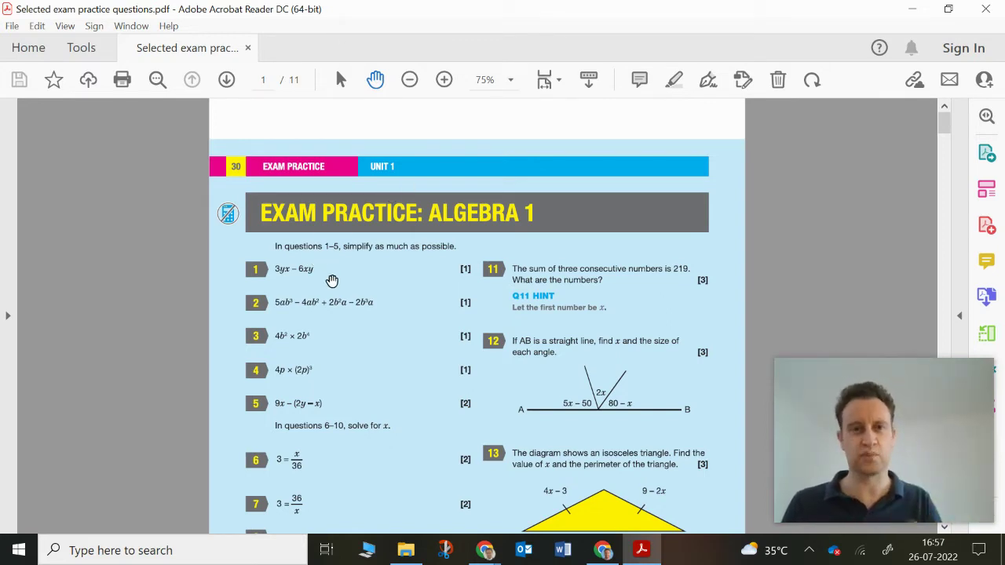
pyautogui.scroll(-1, 333, 283)
pyautogui.scroll(-13, 333, 282)
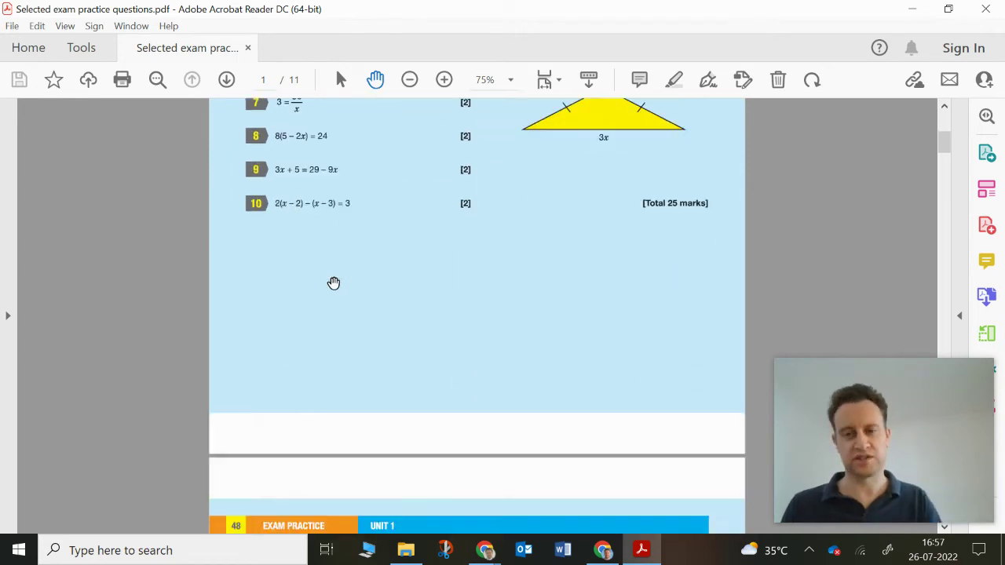
pyautogui.scroll(-2, 333, 283)
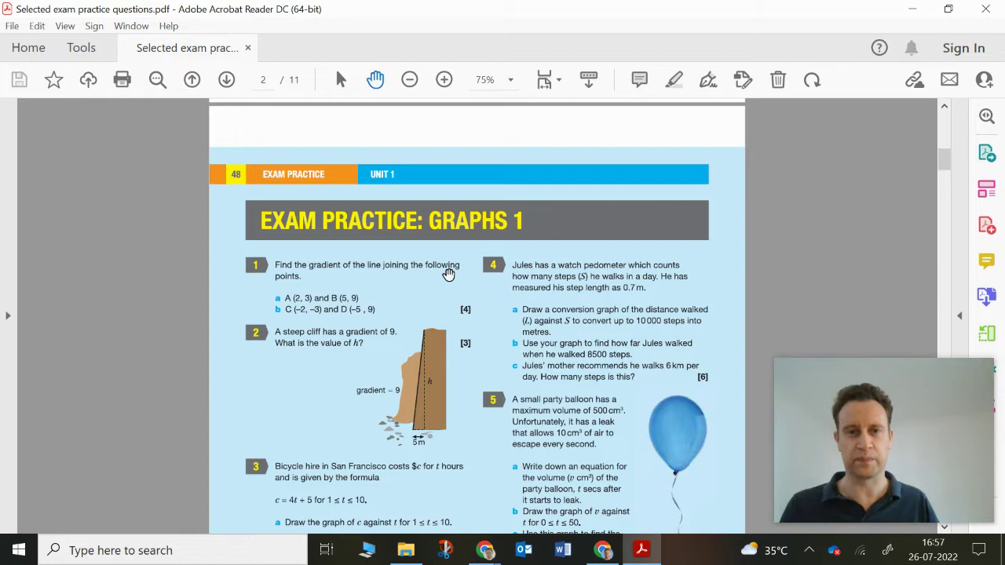
pyautogui.scroll(-1, 448, 274)
pyautogui.scroll(-15, 422, 262)
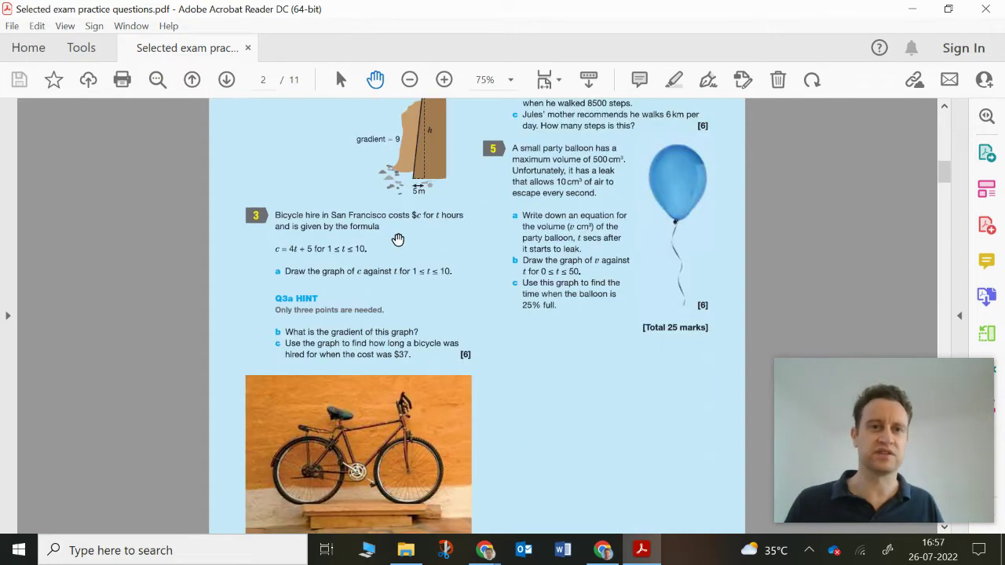
pyautogui.scroll(-4, 397, 246)
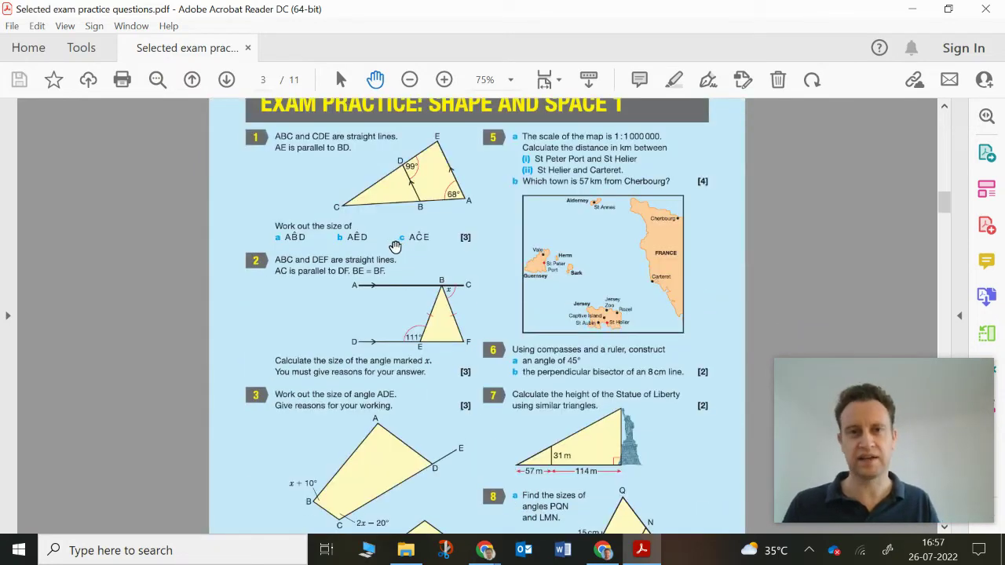
pyautogui.scroll(14, 395, 246)
pyautogui.scroll(16, 394, 247)
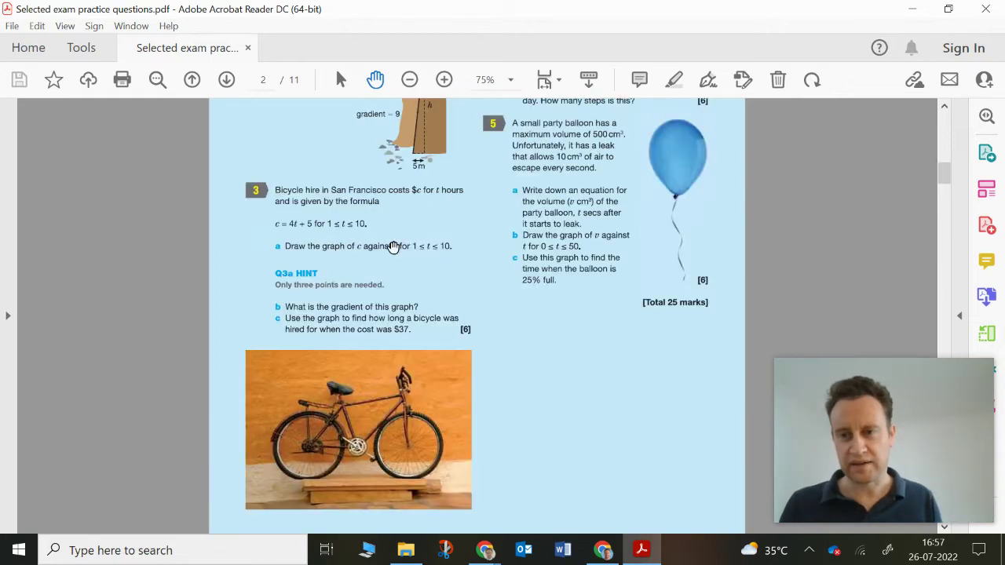
pyautogui.scroll(8, 394, 247)
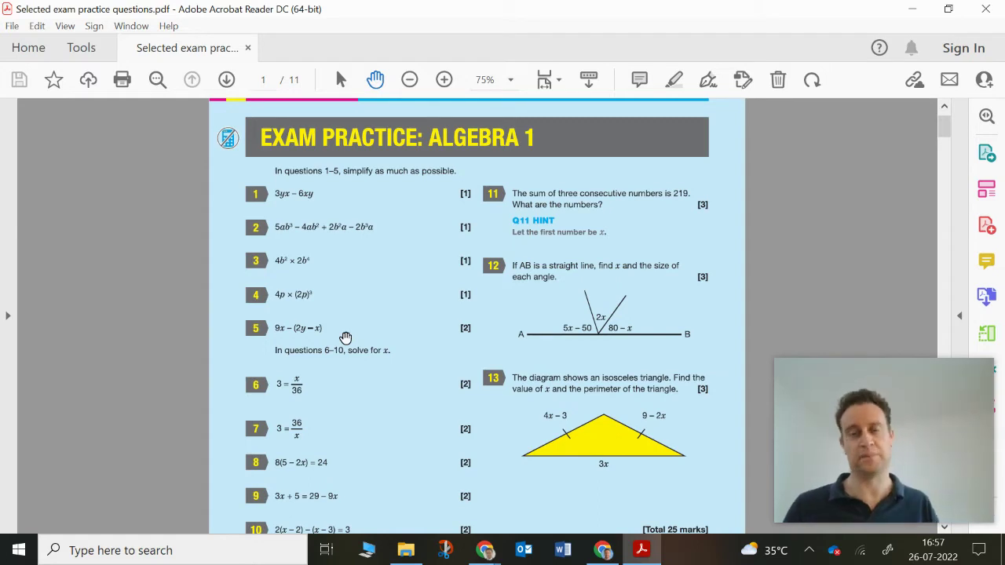
pyautogui.scroll(-2, 374, 309)
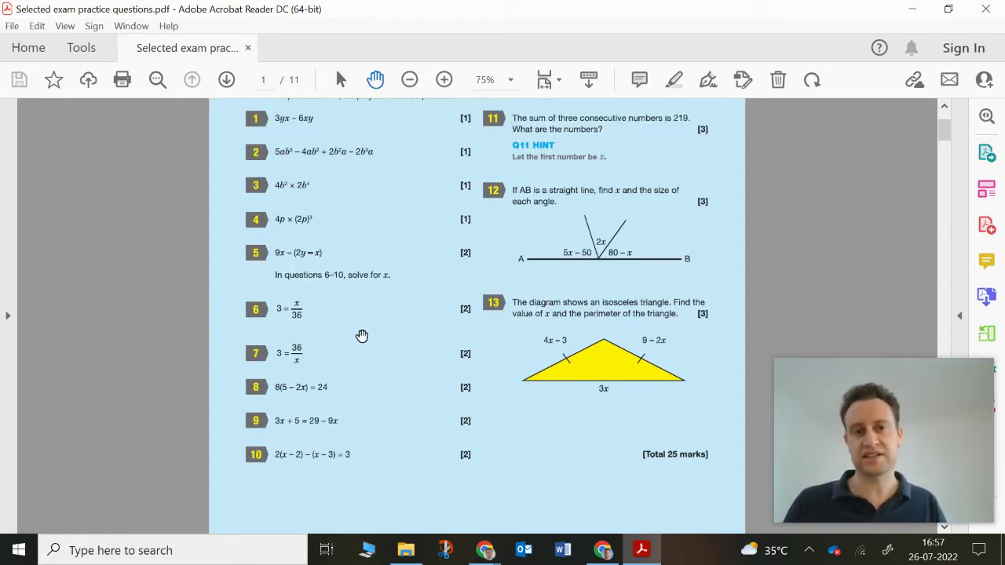
pyautogui.scroll(1, 361, 336)
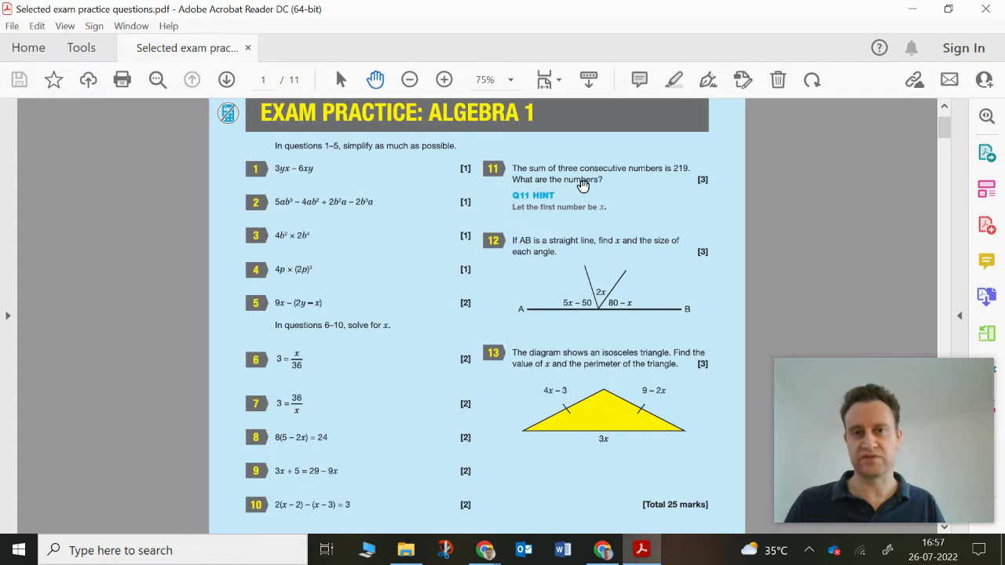
pyautogui.scroll(-1, 348, 450)
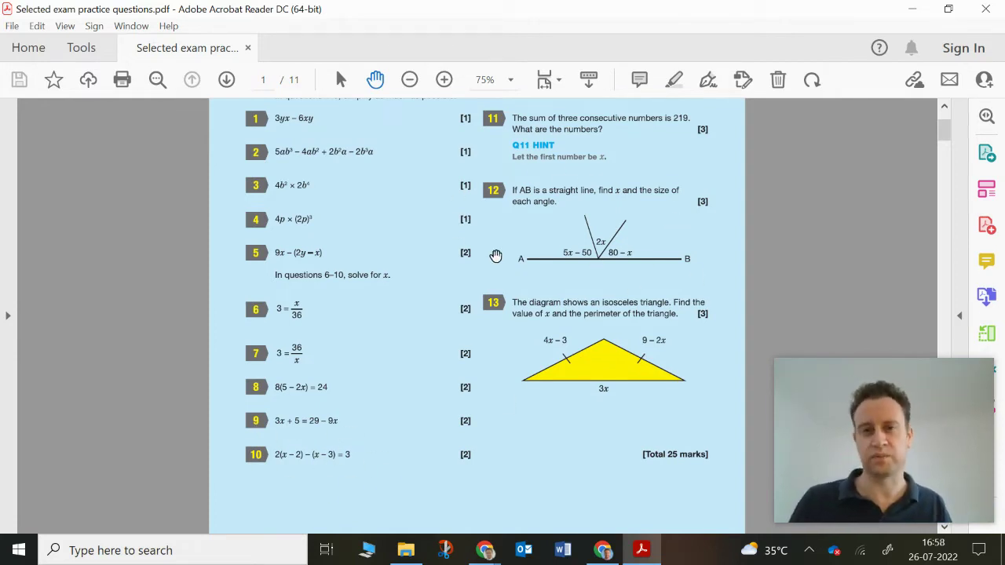
pyautogui.scroll(-15, 440, 388)
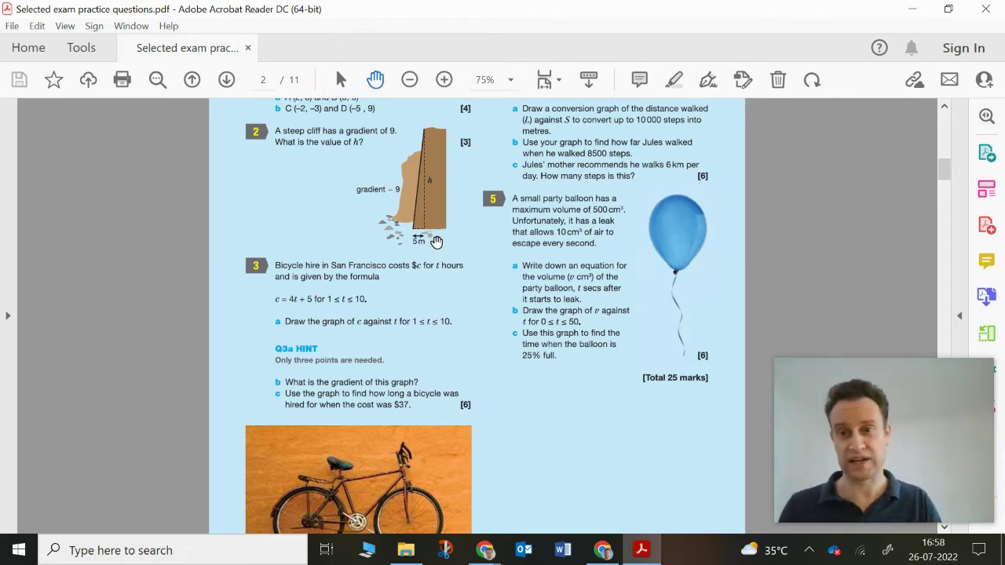
# Step: Return to the Google Meet call and start a new Jamboard whiteboard in it
pyautogui.click(913, 9)
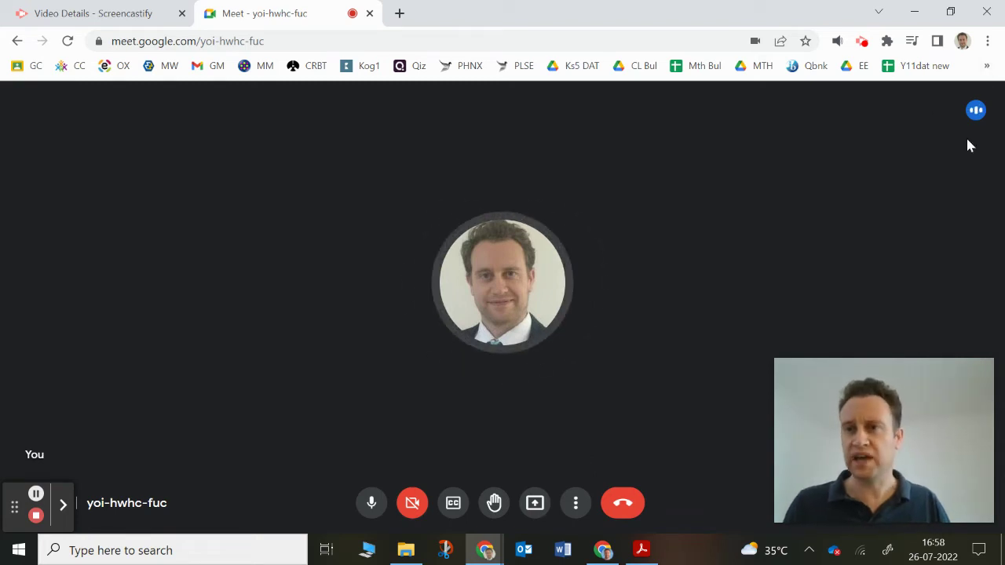
pyautogui.click(574, 506)
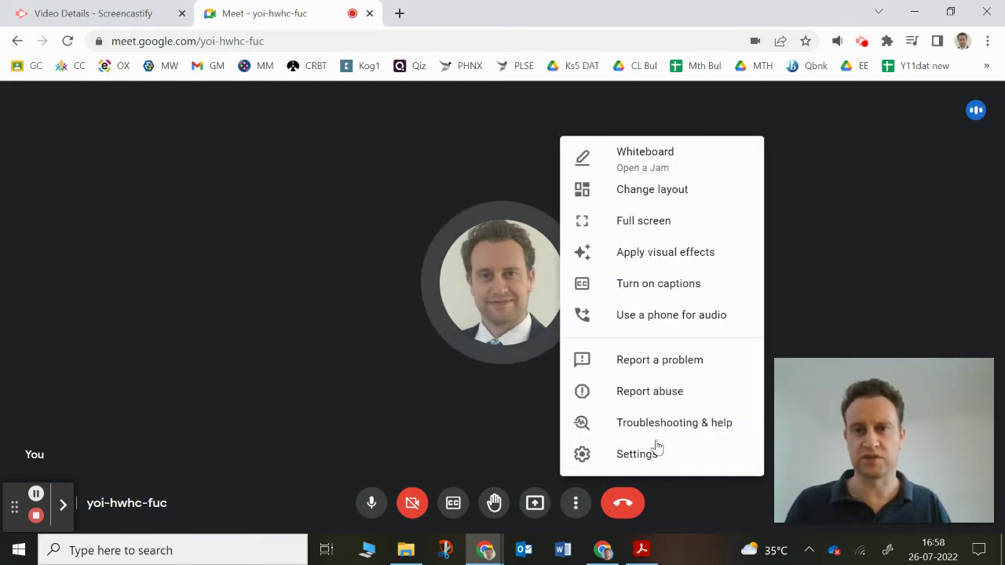
pyautogui.click(651, 161)
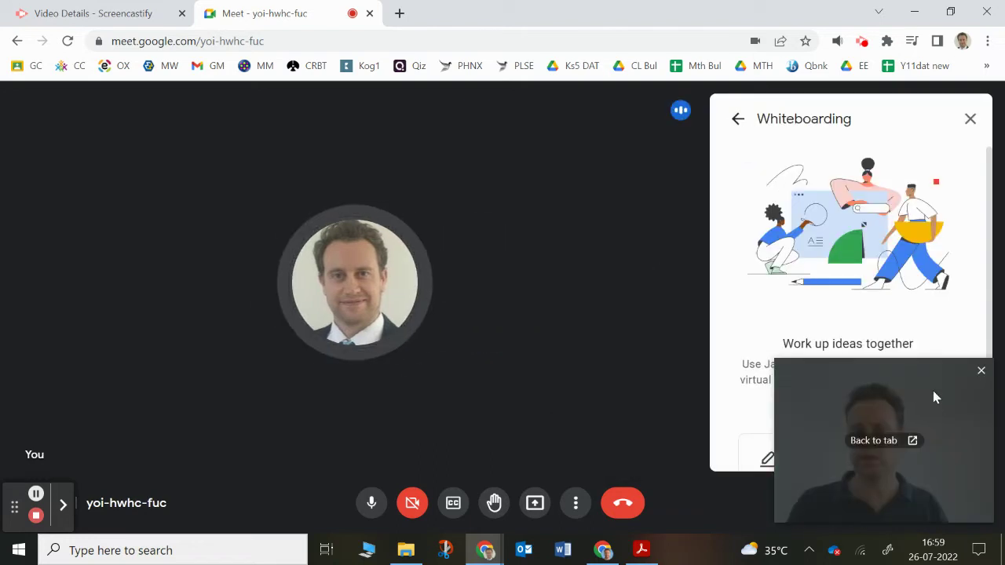
pyautogui.moveTo(933, 397); pyautogui.dragTo(525, 351)
pyautogui.scroll(-2, 872, 412)
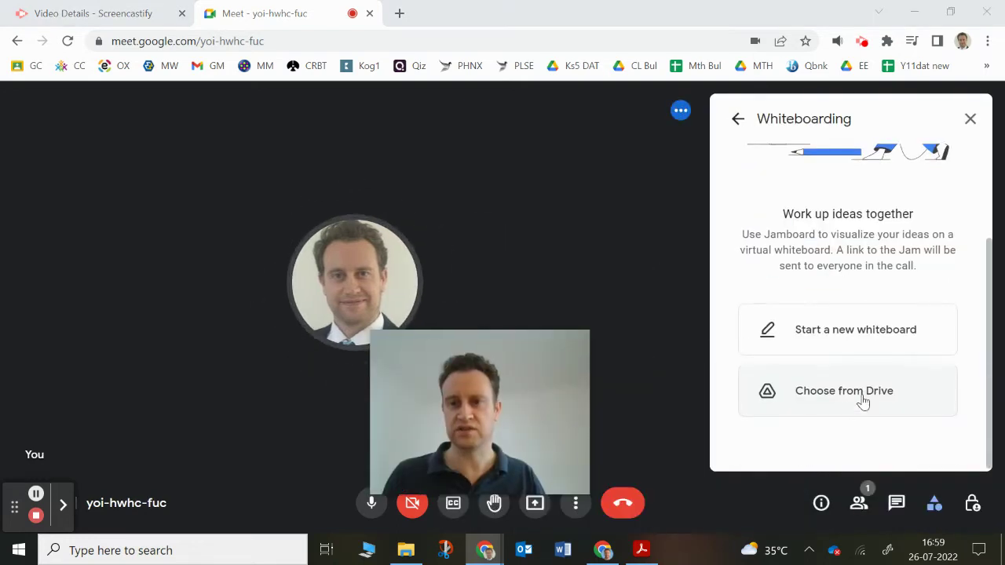
pyautogui.click(797, 350)
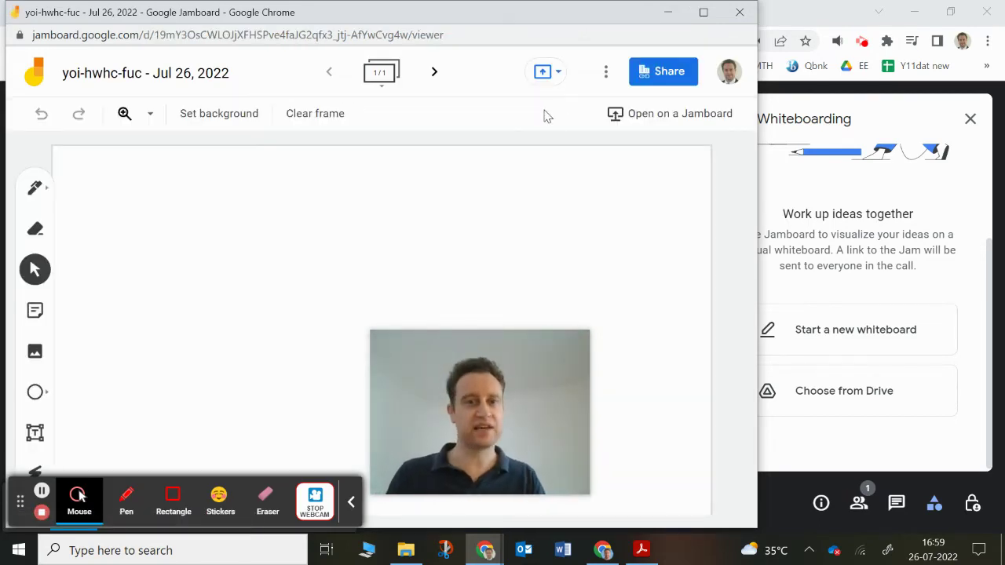
# Step: Examine the Viewer and Editor roles for the school group in the whiteboard's sharing settings, and close the settings
pyautogui.click(666, 77)
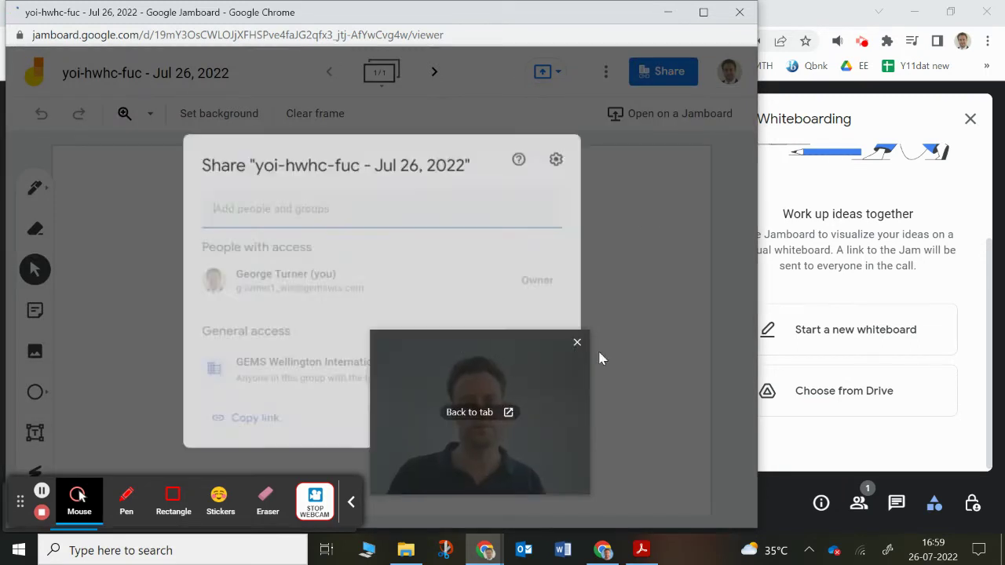
pyautogui.moveTo(480, 352); pyautogui.dragTo(656, 344)
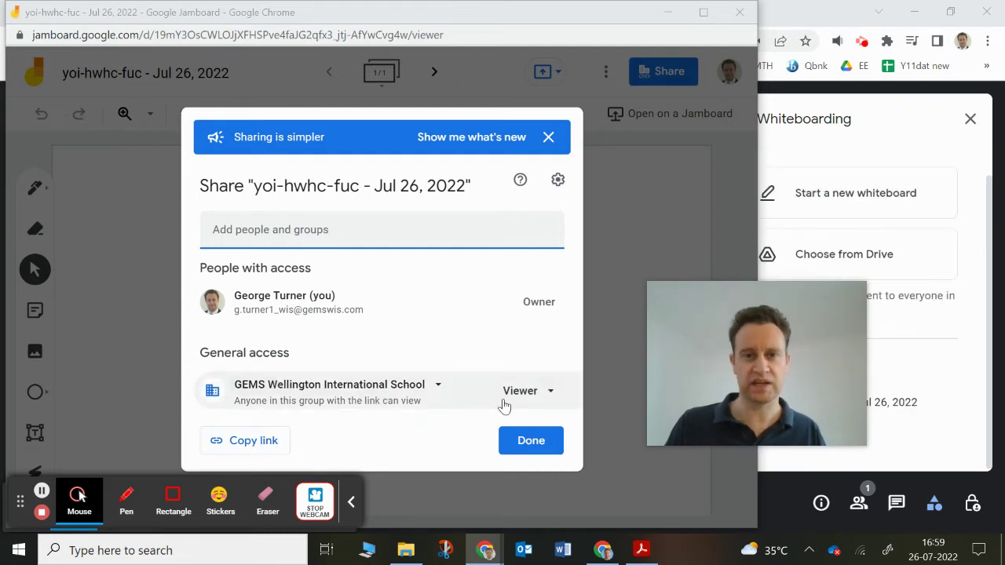
pyautogui.click(549, 394)
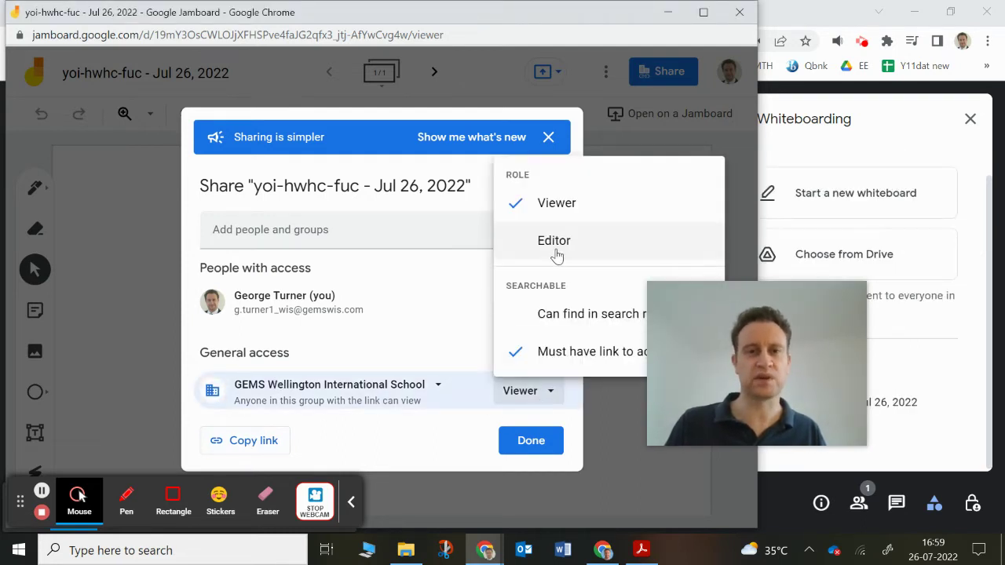
pyautogui.click(104, 330)
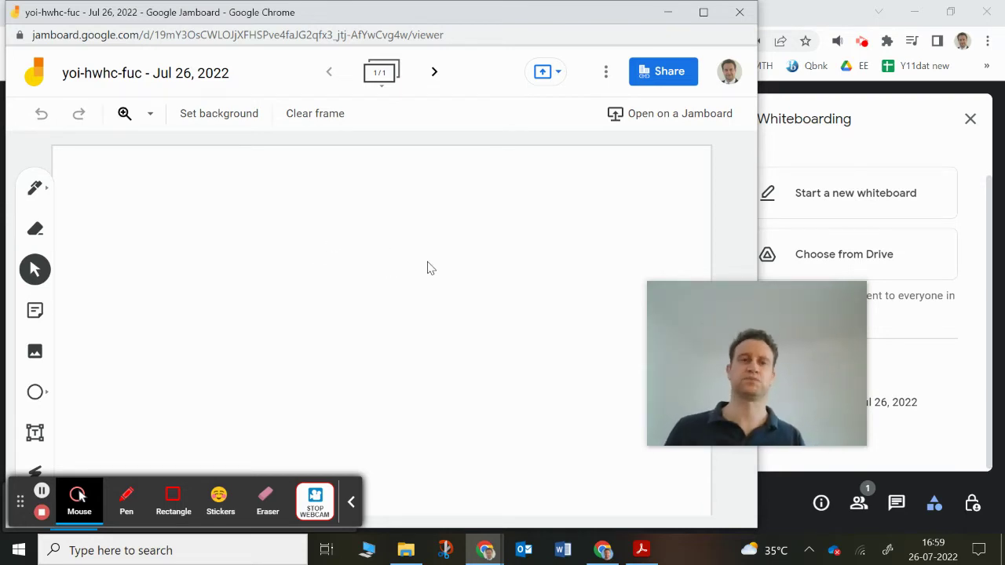
# Step: Minimize the whiteboard window, close the Whiteboarding pane and display the in-call messages containing the Jam link
pyautogui.click(668, 12)
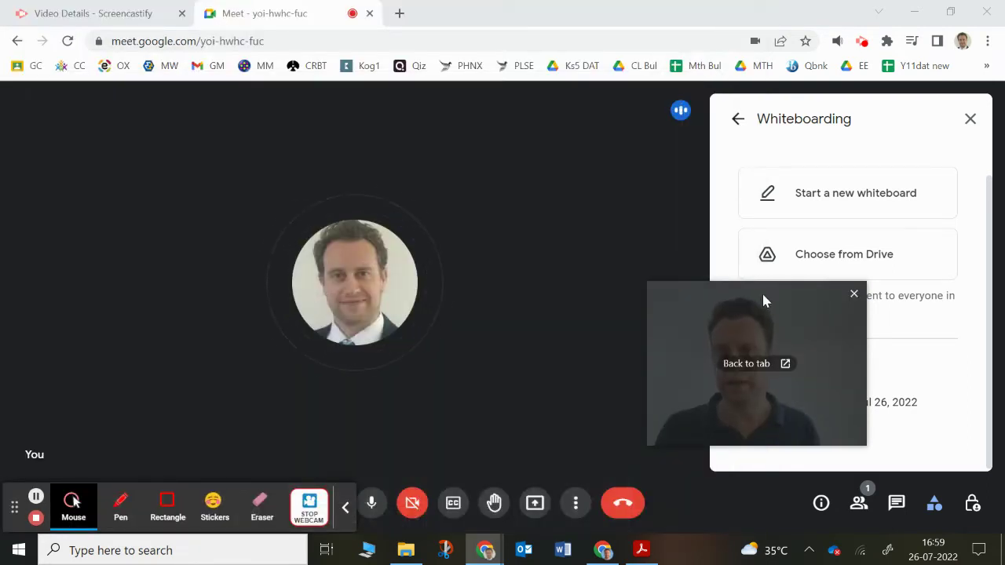
pyautogui.click(970, 118)
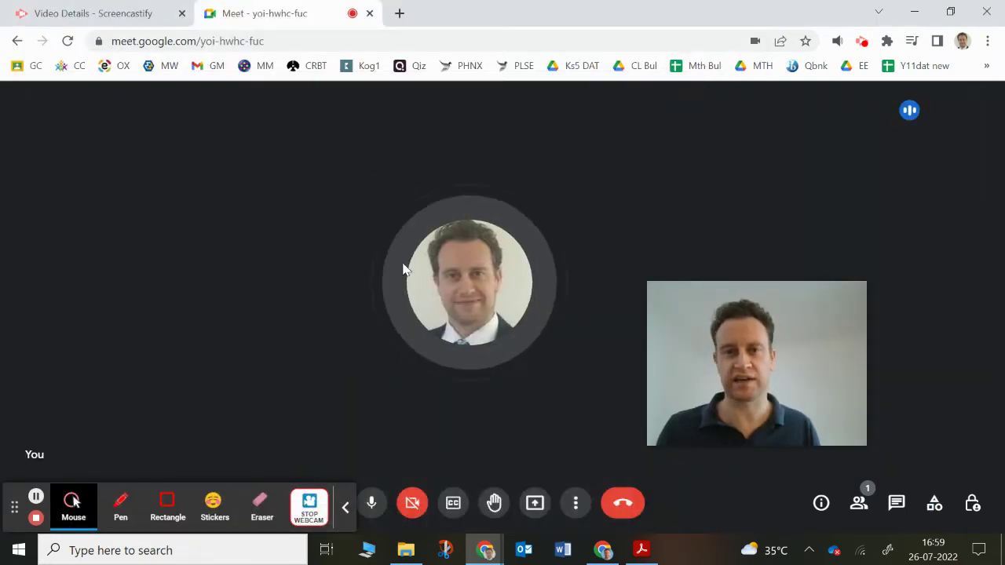
pyautogui.moveTo(711, 289); pyautogui.dragTo(713, 296)
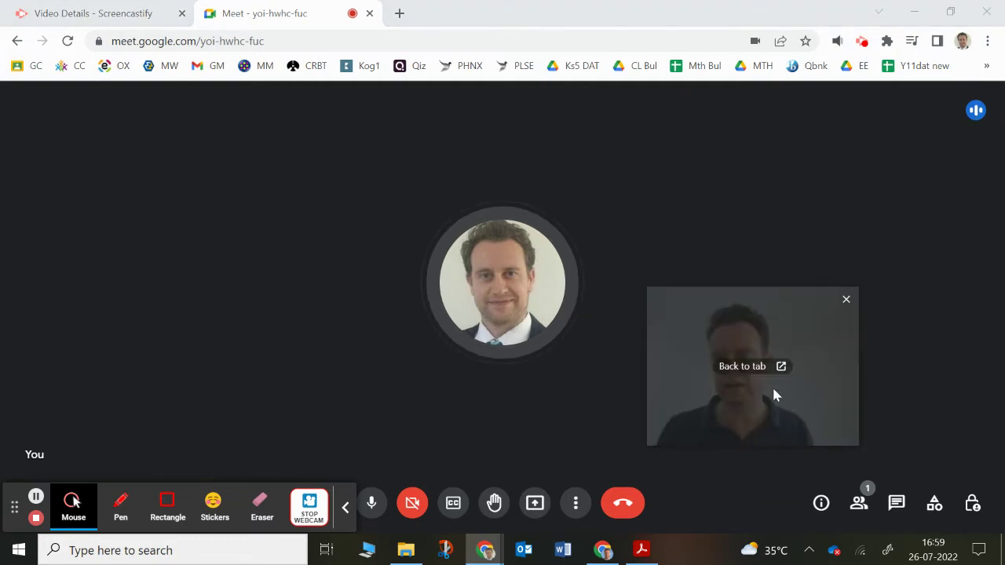
pyautogui.click(892, 506)
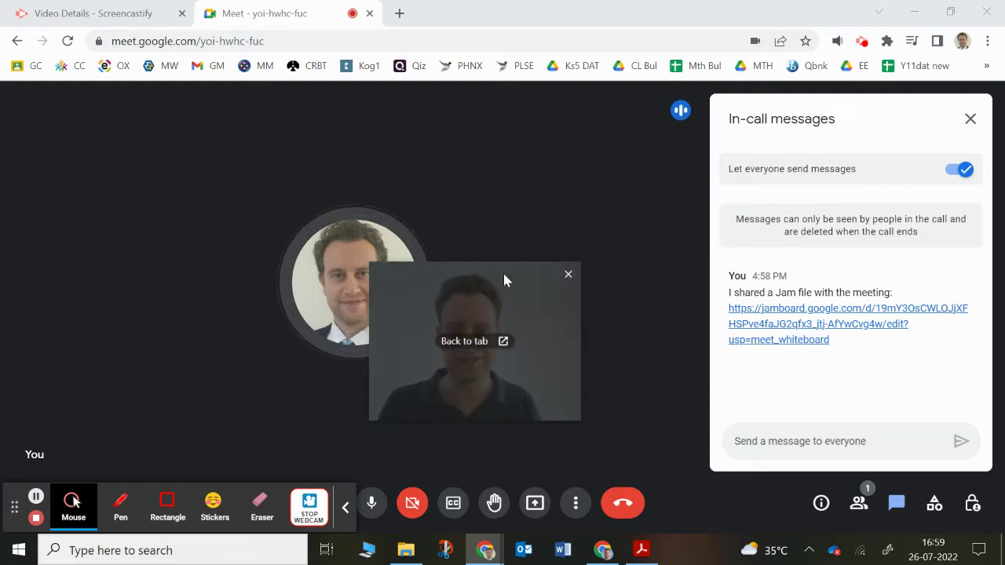
pyautogui.moveTo(504, 282); pyautogui.dragTo(655, 319)
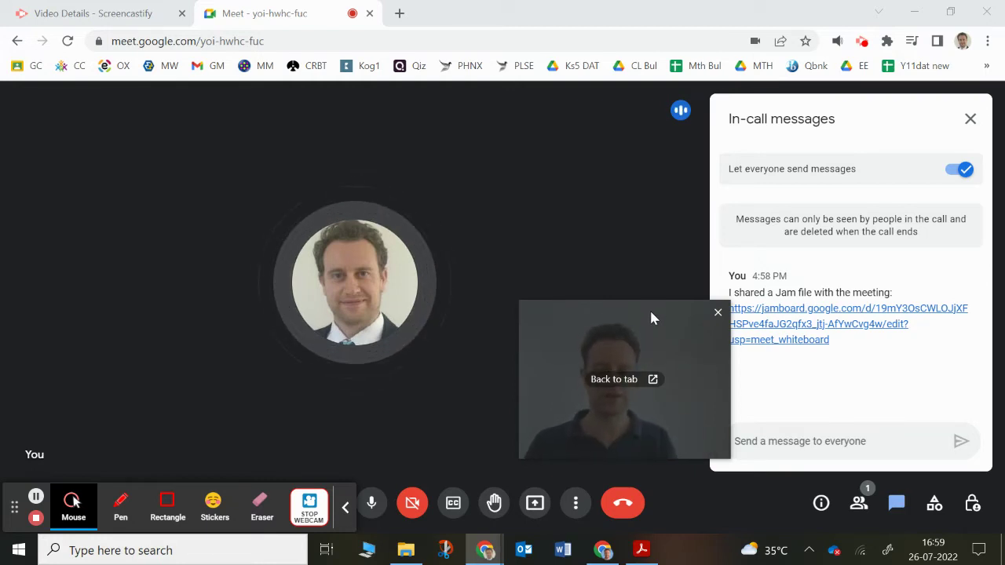
pyautogui.moveTo(651, 319); pyautogui.dragTo(668, 312)
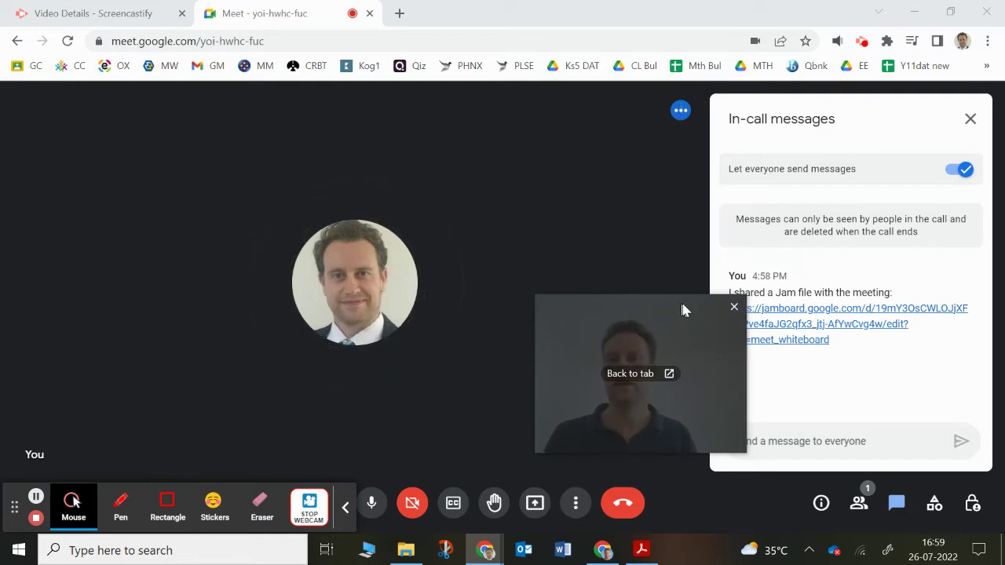
pyautogui.moveTo(680, 309); pyautogui.dragTo(766, 331)
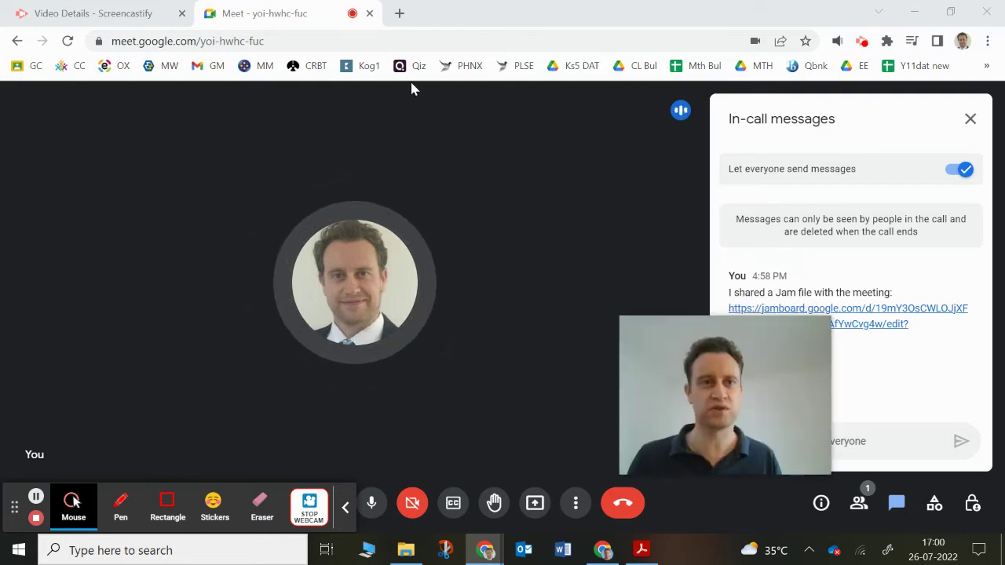
pyautogui.moveTo(648, 332)
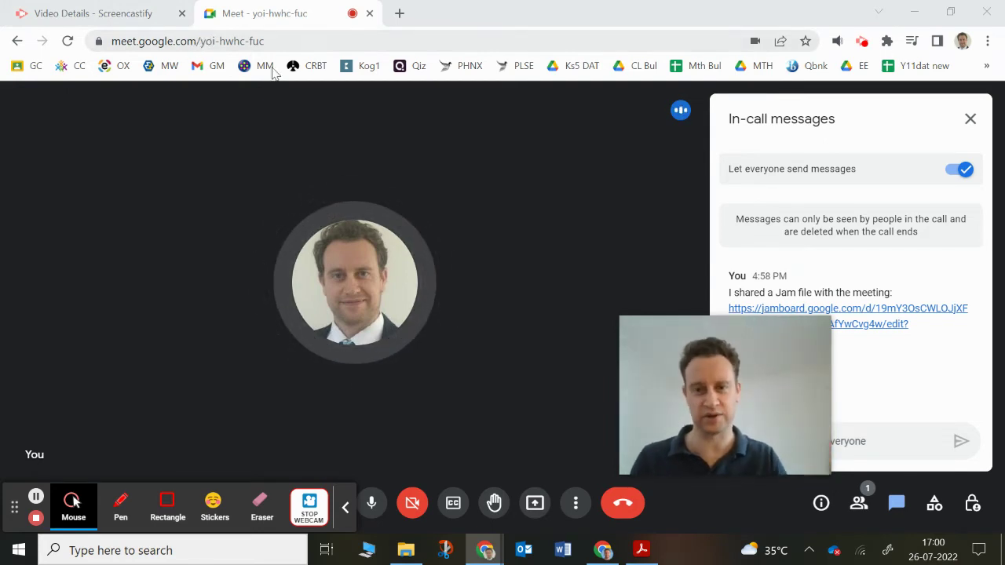
# Step: Enlarge the picture-in-picture webcam window and place it over the lower part of the in-call messages
pyautogui.moveTo(683, 356)
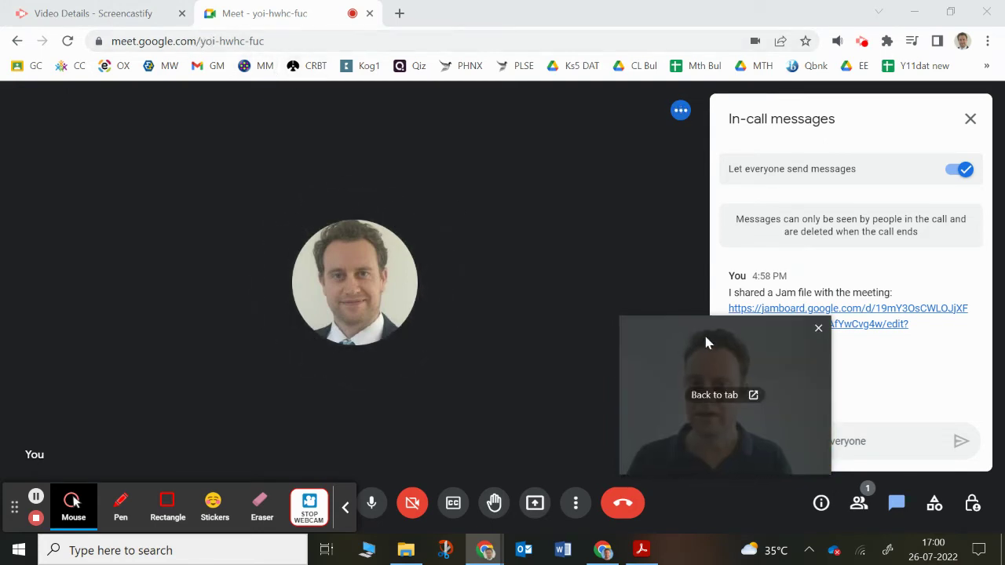
pyautogui.moveTo(706, 337); pyautogui.dragTo(693, 336)
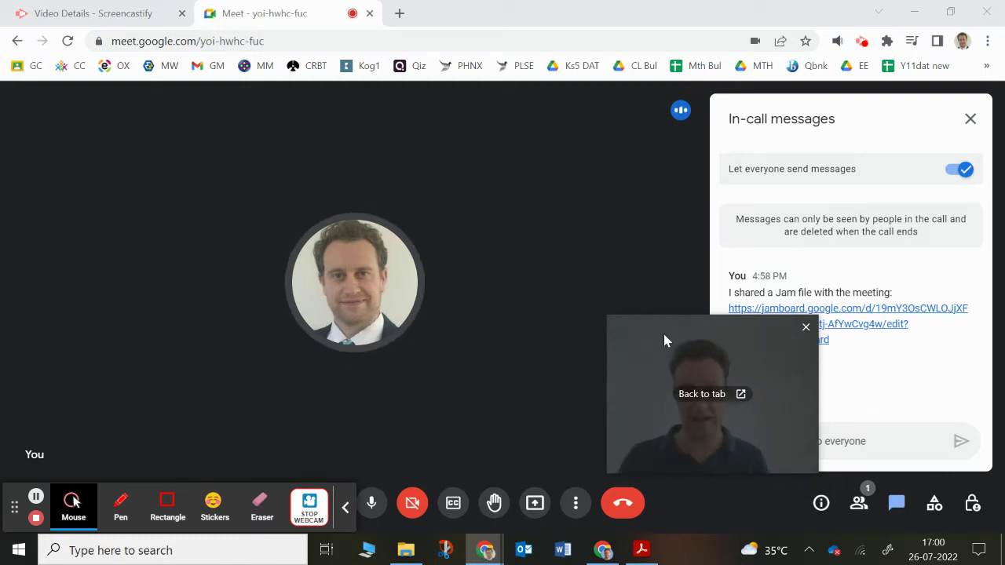
pyautogui.moveTo(698, 332); pyautogui.dragTo(576, 279)
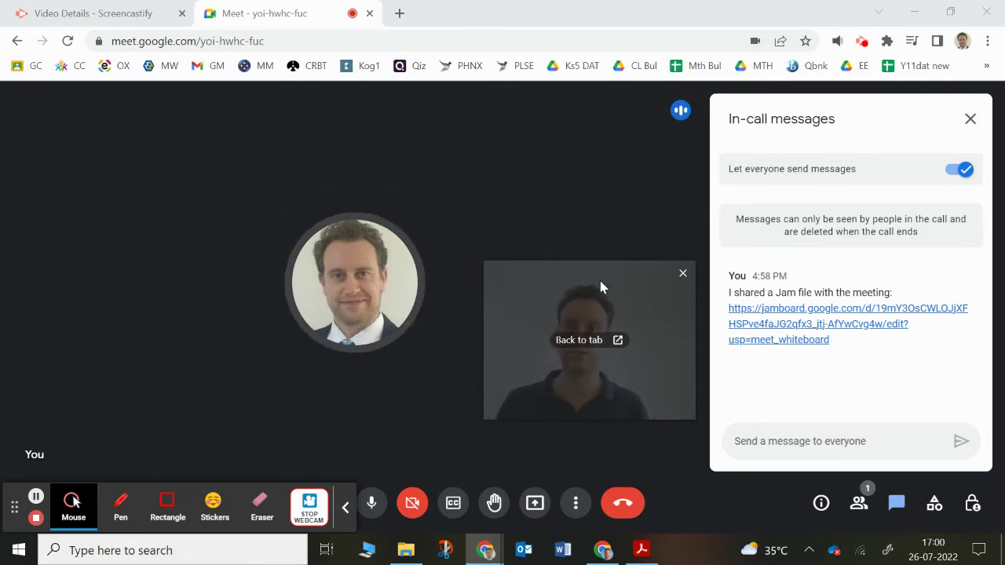
pyautogui.moveTo(602, 287); pyautogui.dragTo(594, 300)
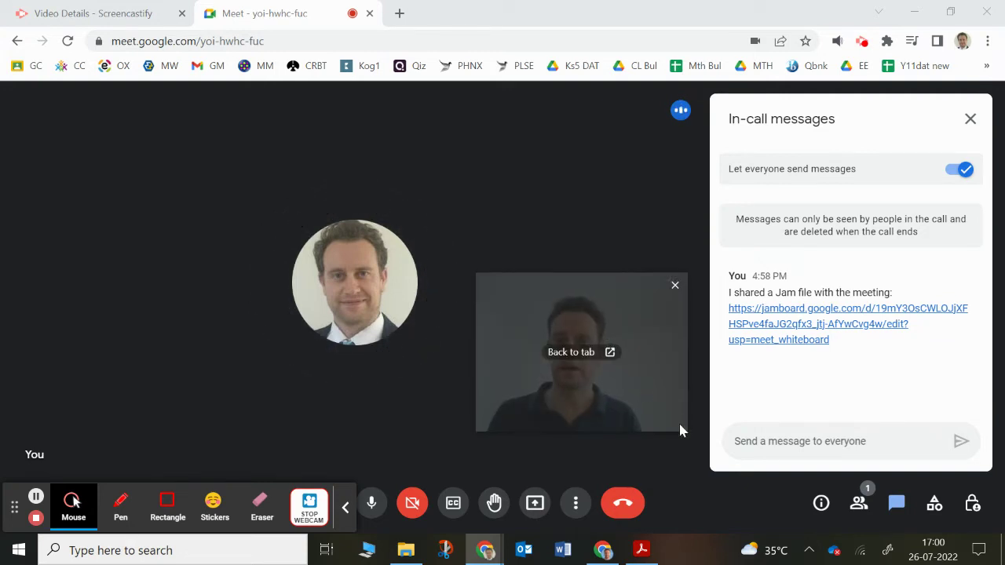
pyautogui.moveTo(680, 431); pyautogui.dragTo(742, 474)
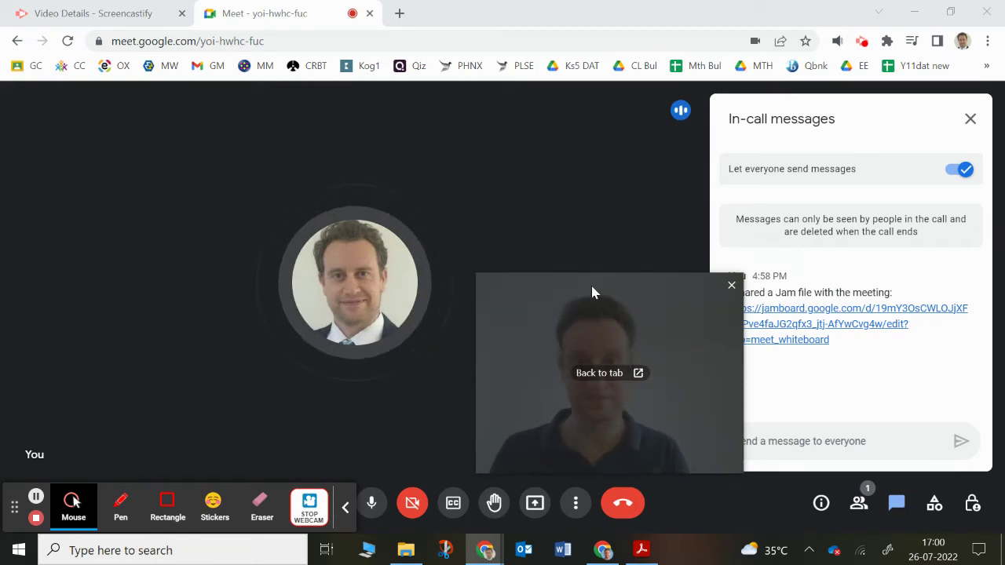
pyautogui.moveTo(593, 290); pyautogui.dragTo(827, 302)
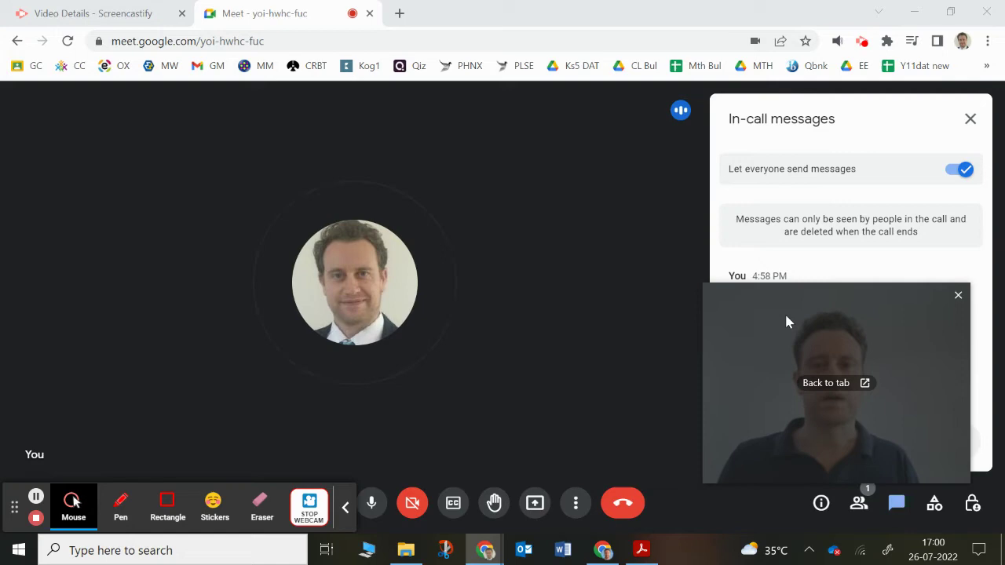
# Step: Switch back to the Jamboard whiteboard window and maximize it
pyautogui.click(603, 550)
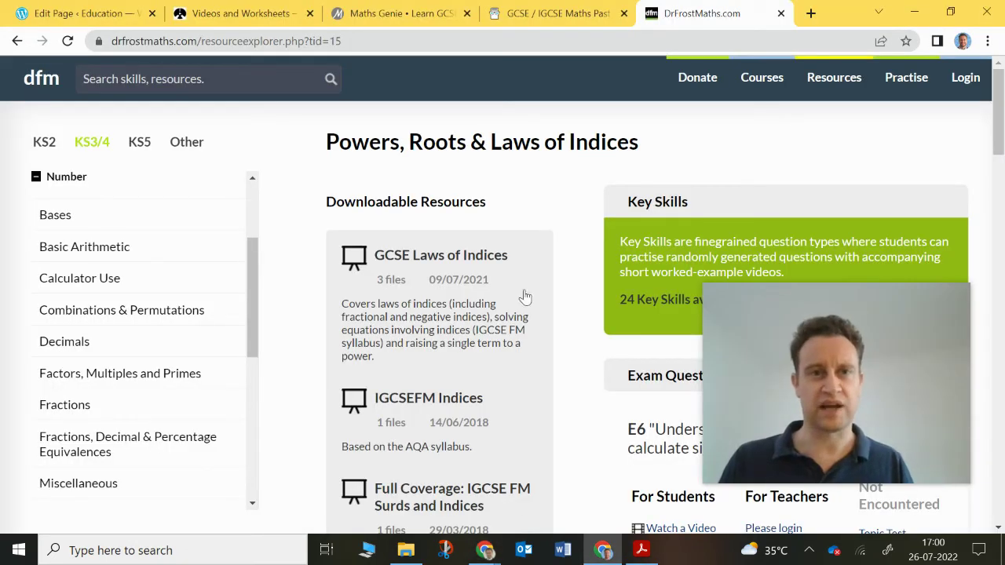
pyautogui.click(485, 551)
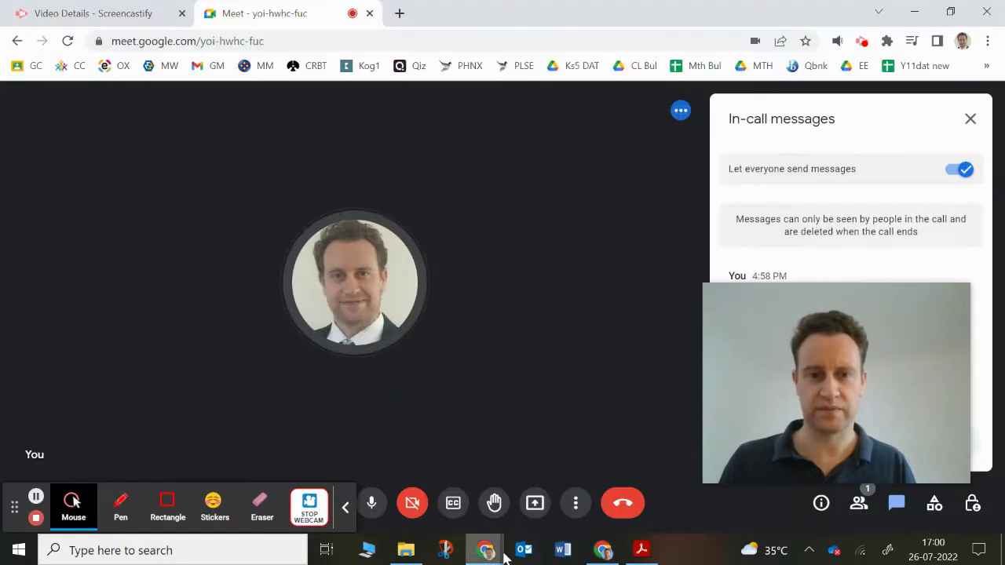
pyautogui.moveTo(485, 550)
pyautogui.click(706, 482)
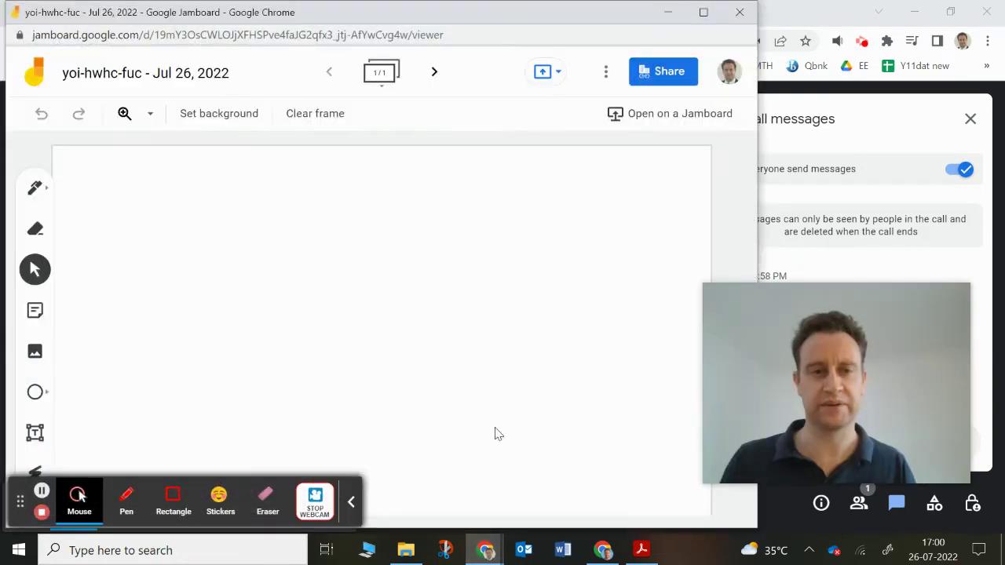
pyautogui.click(703, 12)
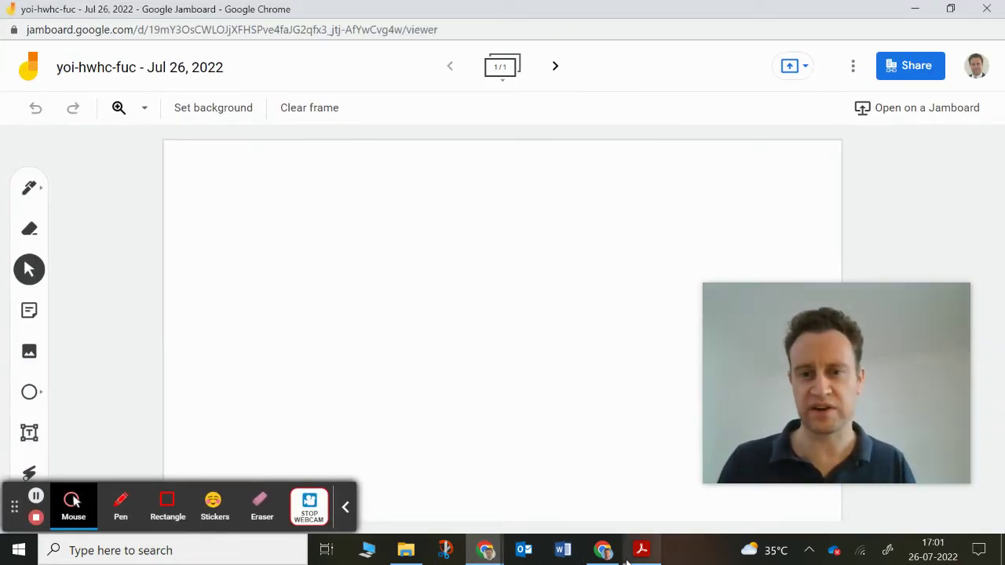
# Step: Switch to Acrobat Reader, capture question 1 of the Graphs 1 page with Snip & Sketch at 150% zoom, and minimize the snip window
pyautogui.click(641, 552)
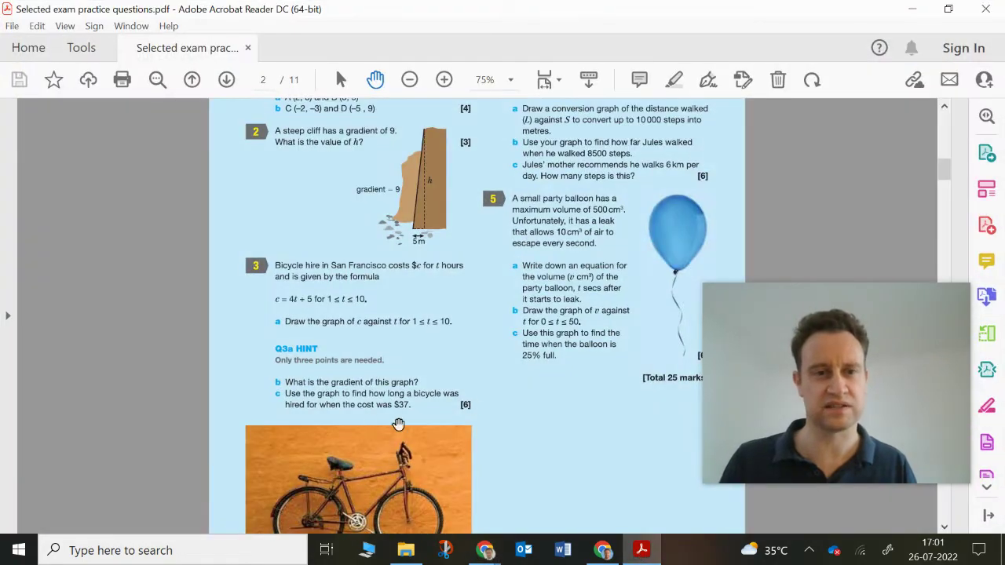
pyautogui.keyDown('ctrl'); pyautogui.scroll(3, 348, 345); pyautogui.keyUp('ctrl')
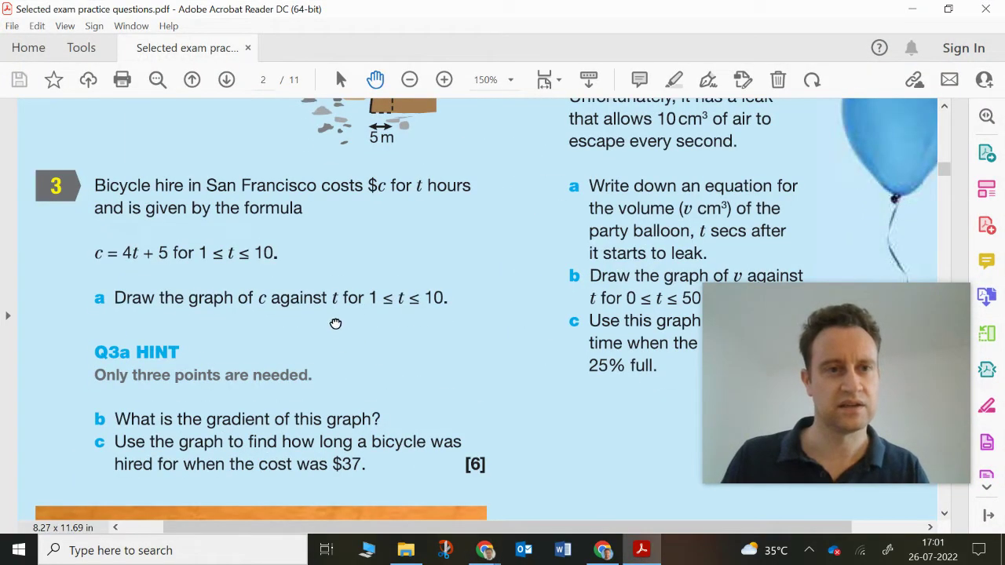
pyautogui.scroll(-1, 350, 318)
pyautogui.scroll(5, 350, 316)
pyautogui.scroll(5, 432, 389)
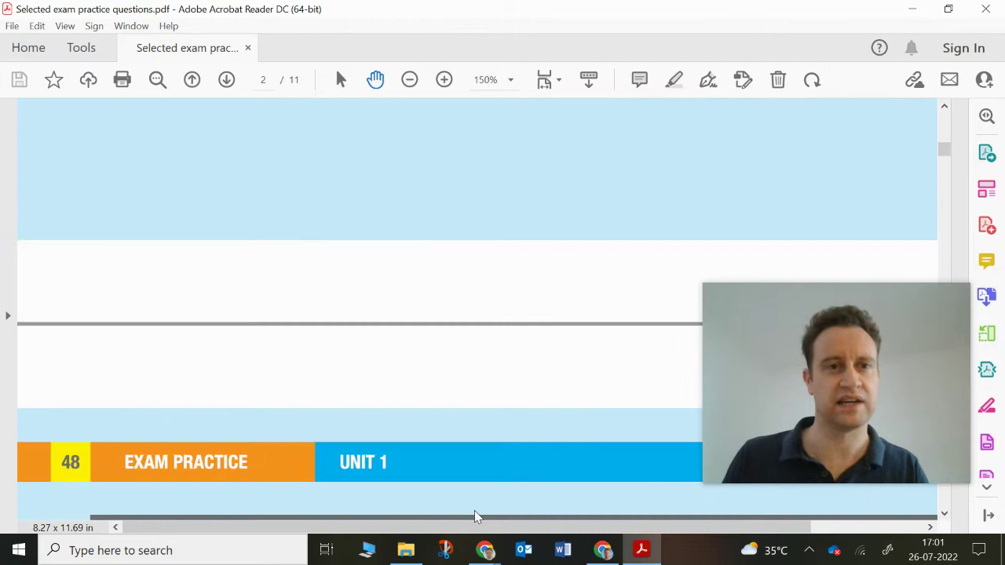
pyautogui.scroll(-4, 520, 112)
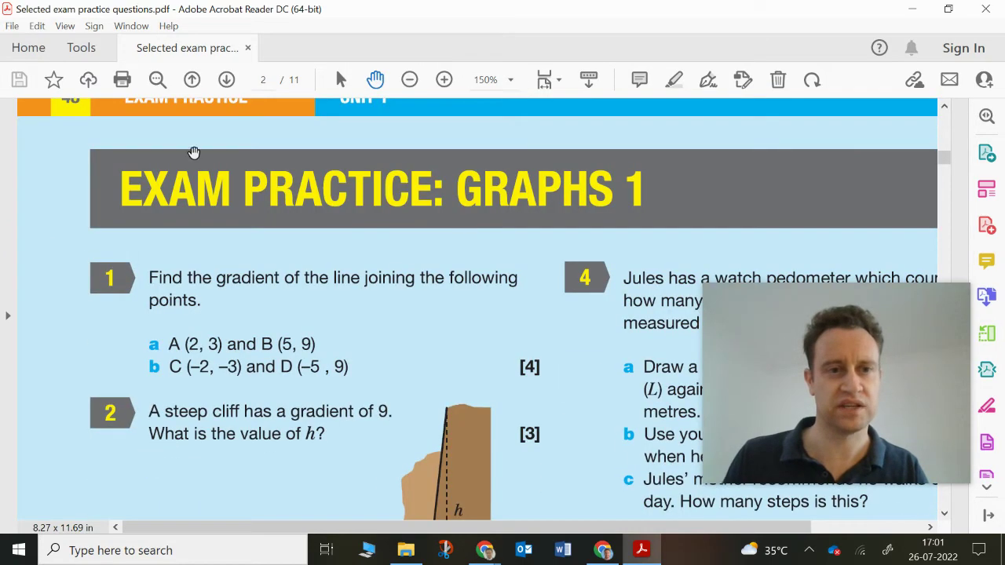
pyautogui.click(445, 550)
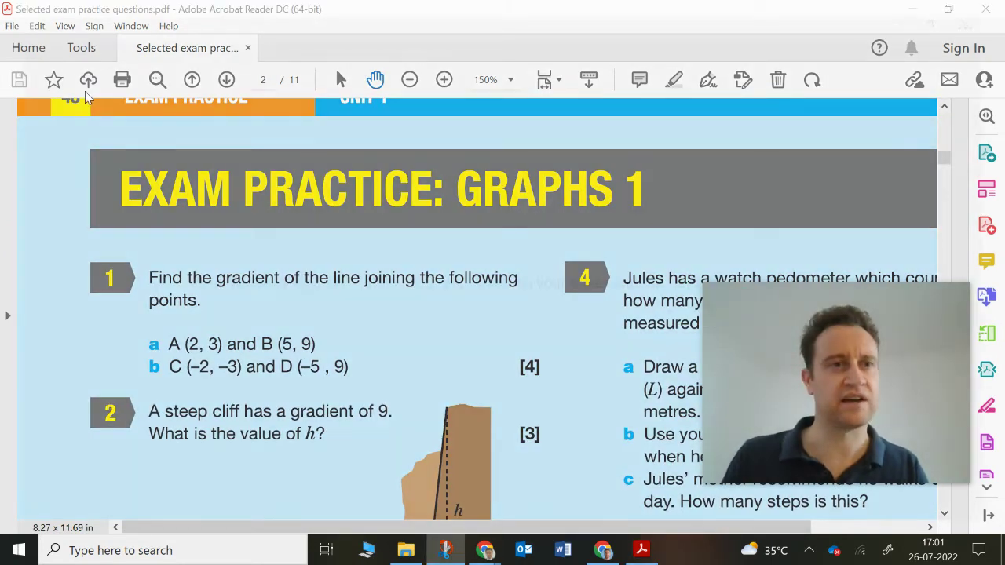
pyautogui.hotkey('ctrl', 'n')
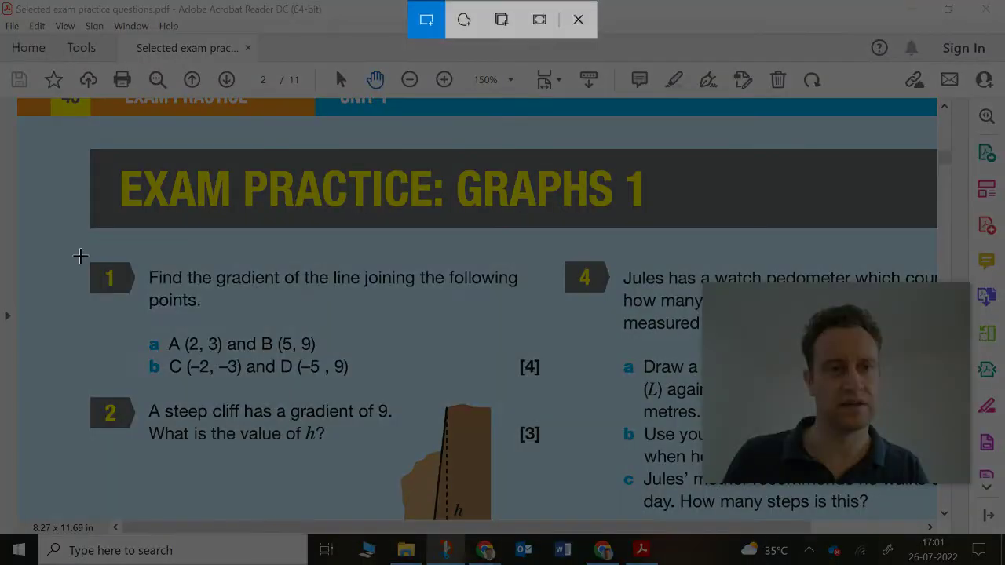
pyautogui.moveTo(80, 250)
pyautogui.mouseDown()
pyautogui.moveTo(472, 426)
pyautogui.moveTo(556, 384)
pyautogui.mouseUp()
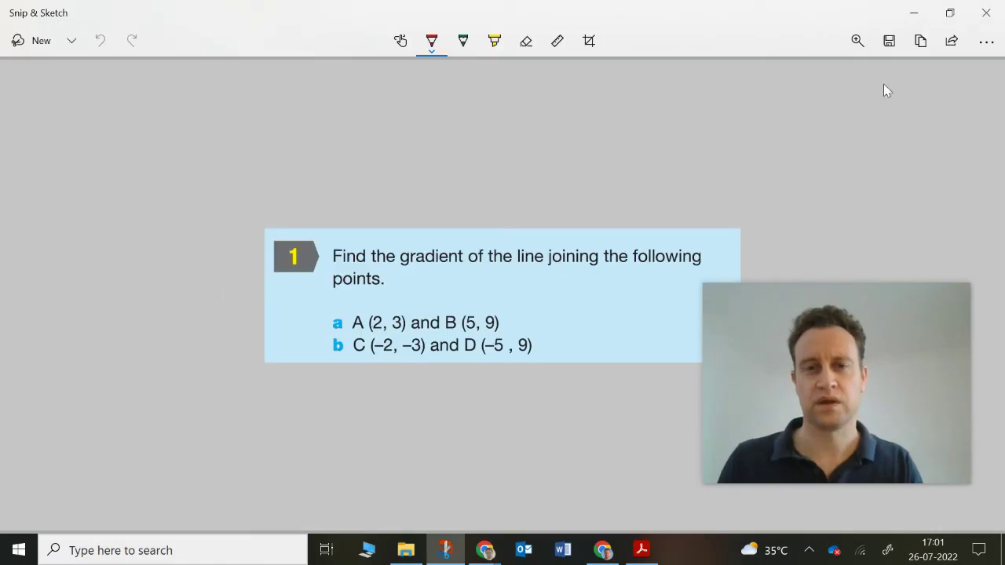
pyautogui.click(914, 13)
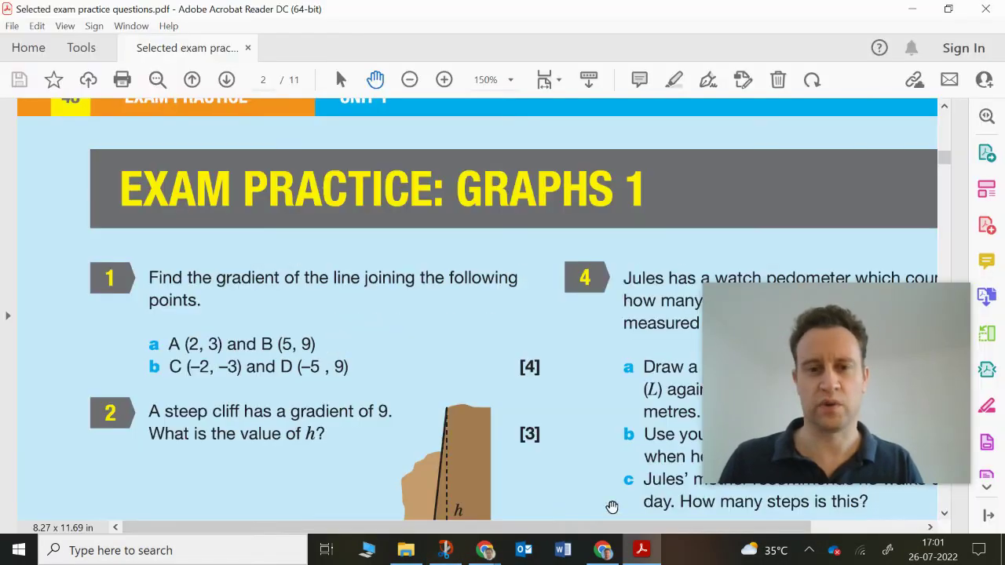
# Step: Return to the Jamboard whiteboard, paste the snip of question 1 and place it in the frame's upper-left area
pyautogui.click(603, 550)
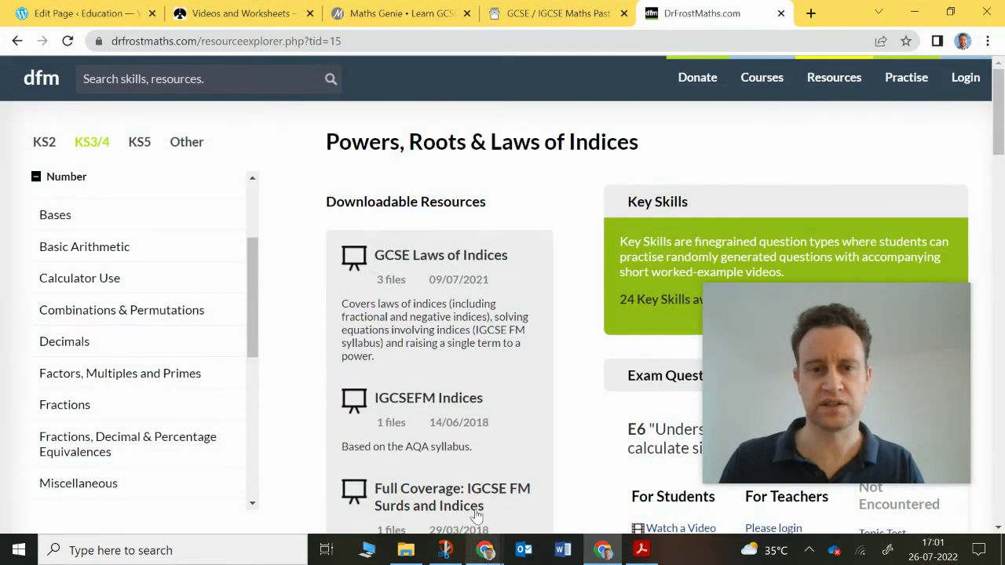
pyautogui.click(488, 553)
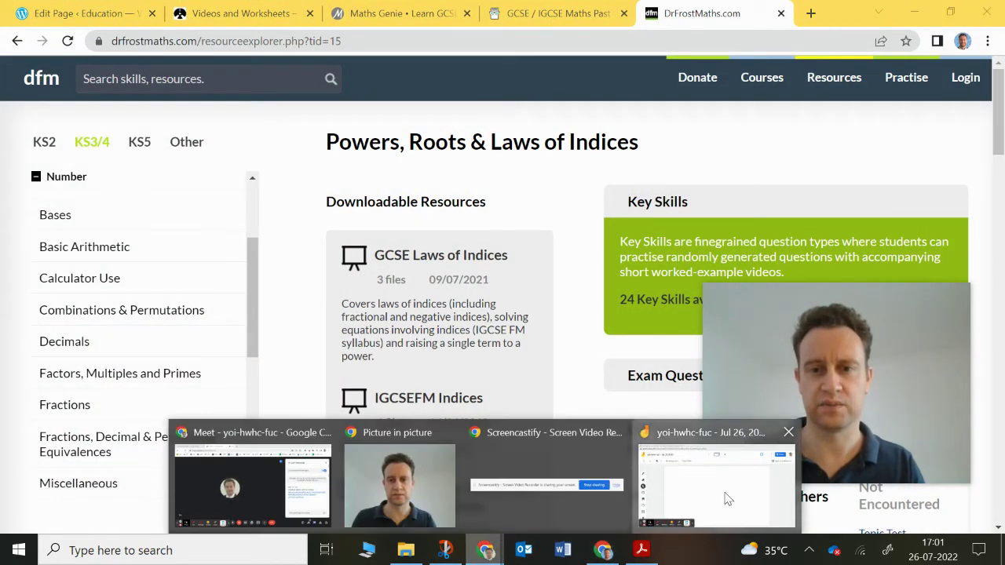
pyautogui.click(691, 487)
pyautogui.hotkey('ctrl', 'v')
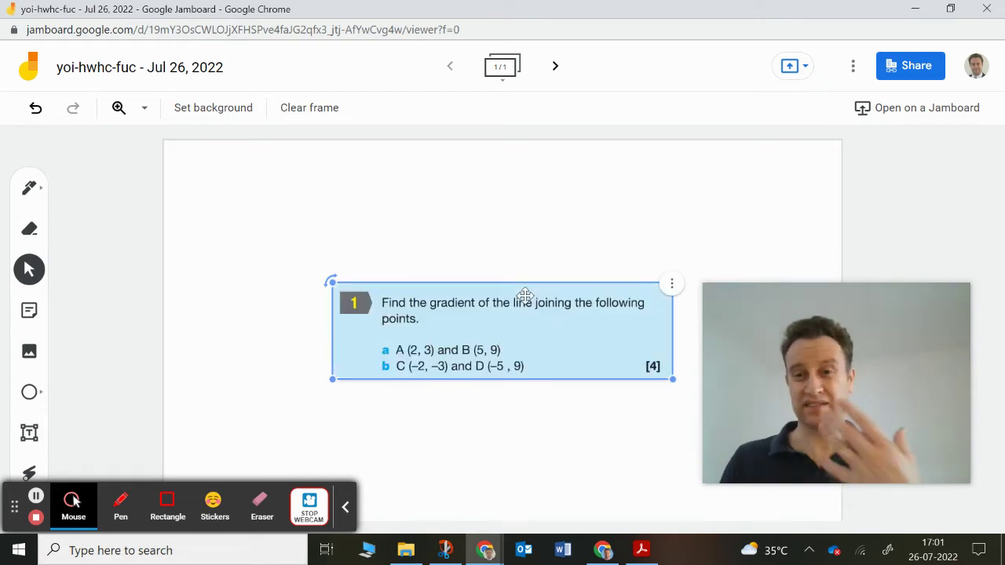
pyautogui.moveTo(525, 294); pyautogui.dragTo(471, 288)
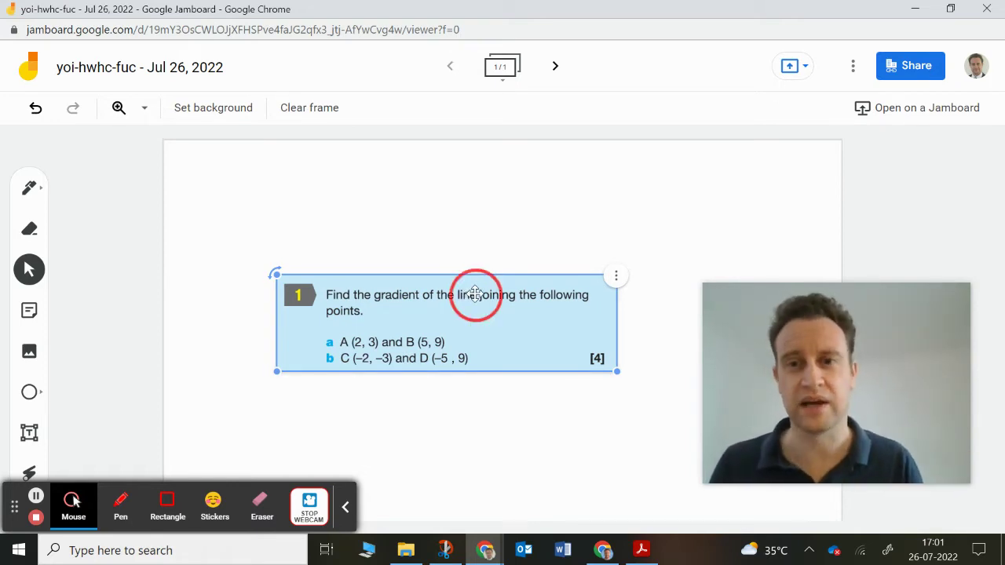
pyautogui.moveTo(475, 293); pyautogui.dragTo(506, 399)
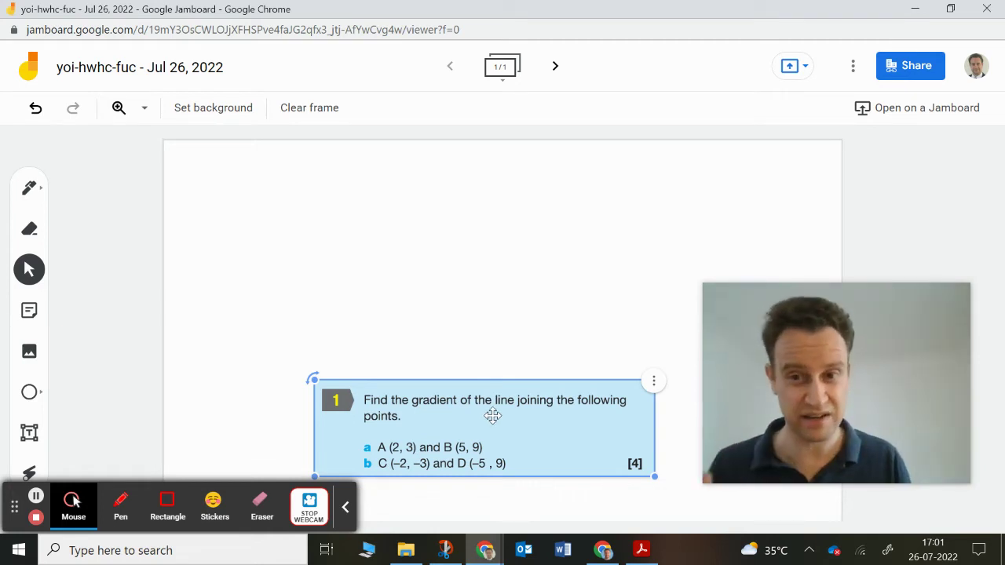
pyautogui.moveTo(508, 403); pyautogui.dragTo(411, 196)
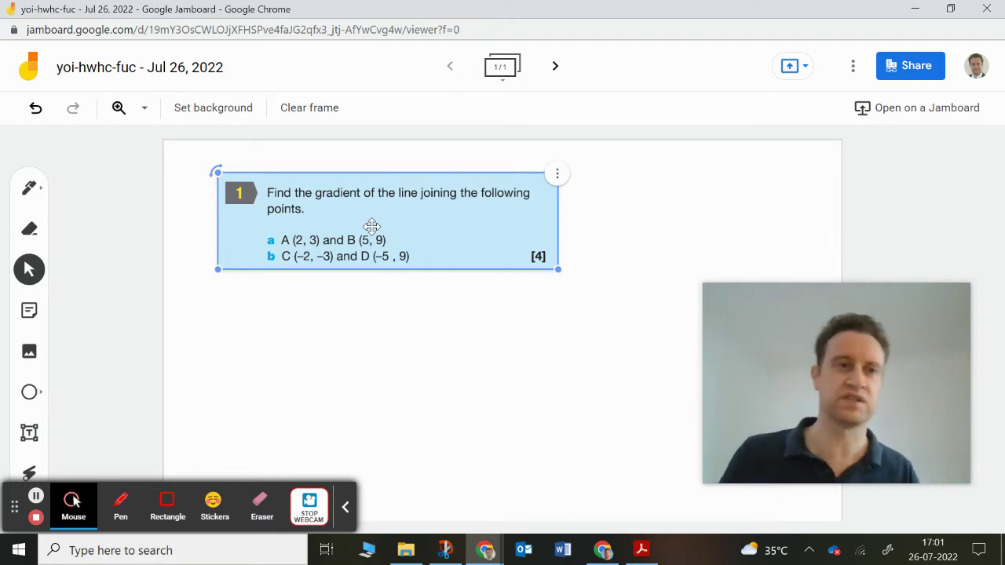
# Step: Circle part a of the pasted question with the black pen and undo the stroke
pyautogui.click(29, 188)
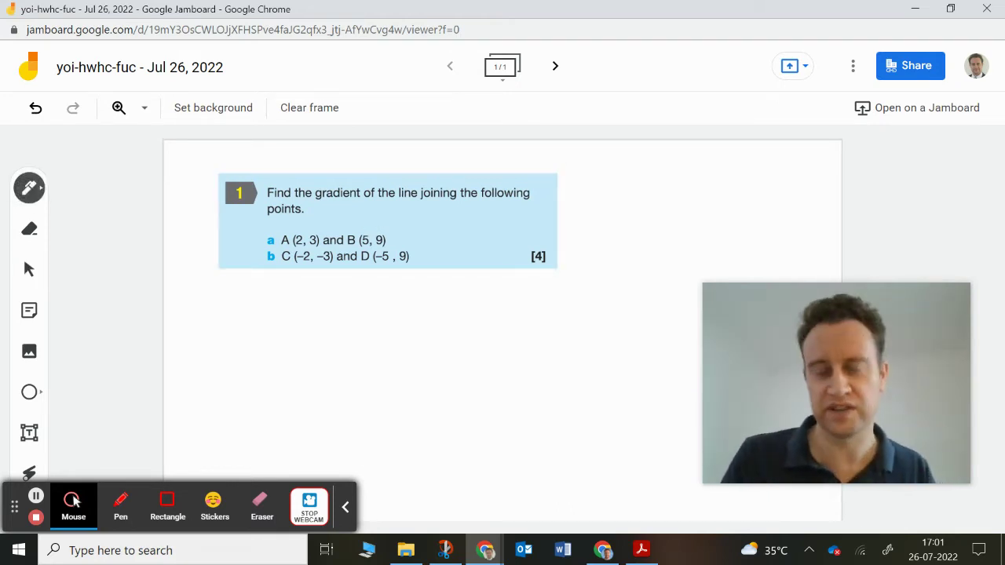
pyautogui.moveTo(286, 258); pyautogui.dragTo(262, 270)
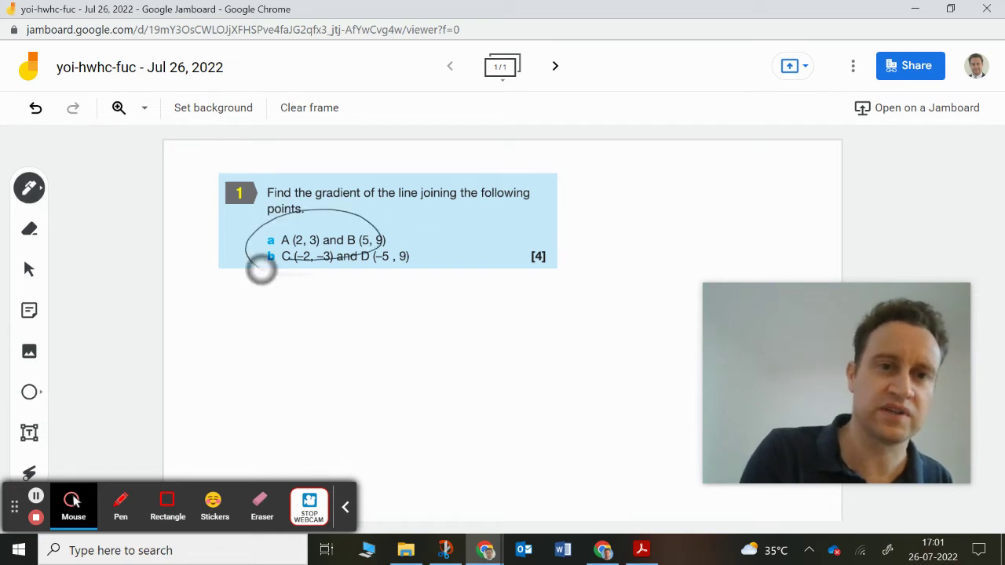
pyautogui.hotkey('ctrl', 'z')
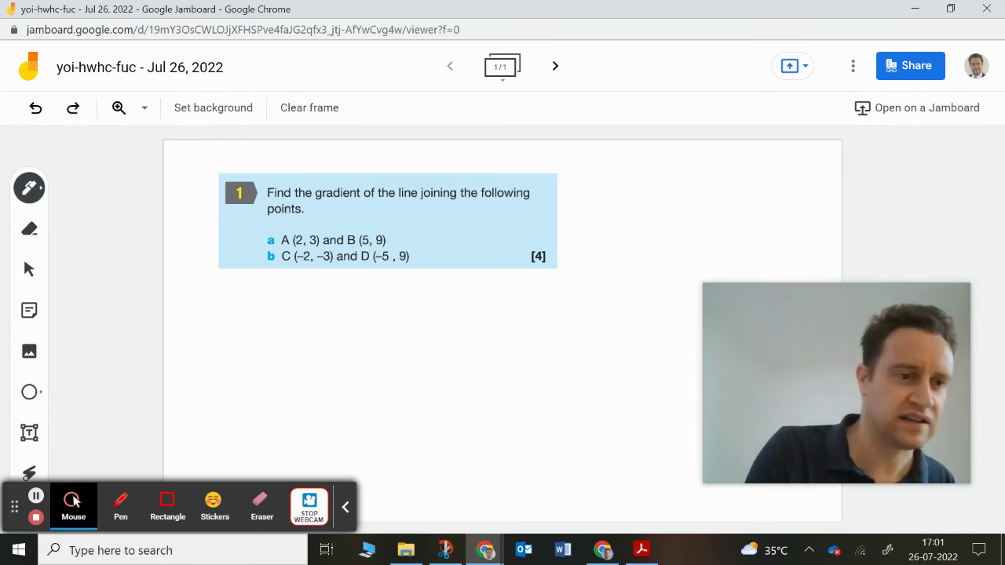
# Step: Point out part a and the area around the pasted question with the Laser tool
pyautogui.click(29, 472)
pyautogui.moveTo(272, 228); pyautogui.dragTo(244, 247)
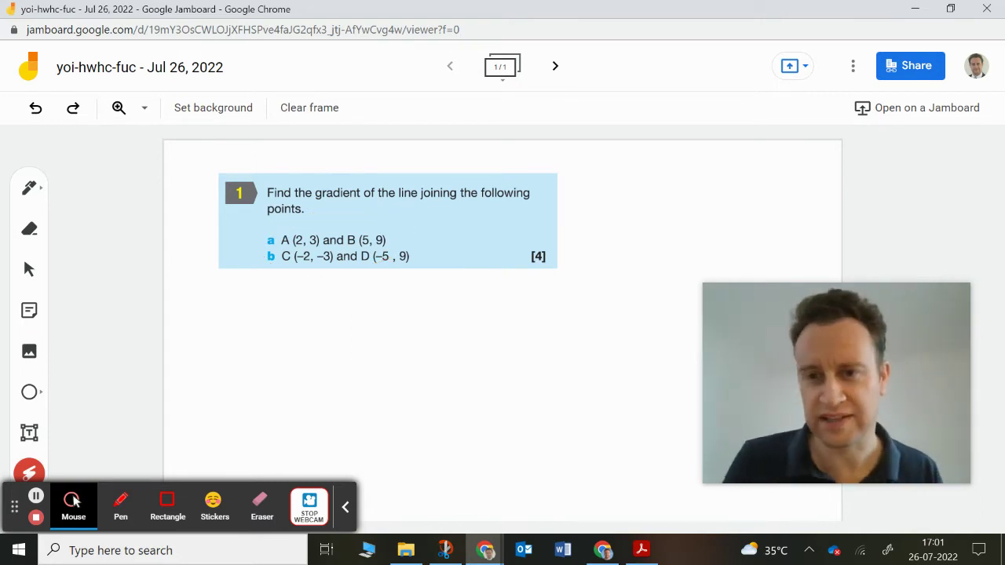
pyautogui.moveTo(338, 311)
pyautogui.mouseDown()
pyautogui.moveTo(516, 248)
pyautogui.moveTo(583, 296)
pyautogui.moveTo(489, 242)
pyautogui.mouseUp()
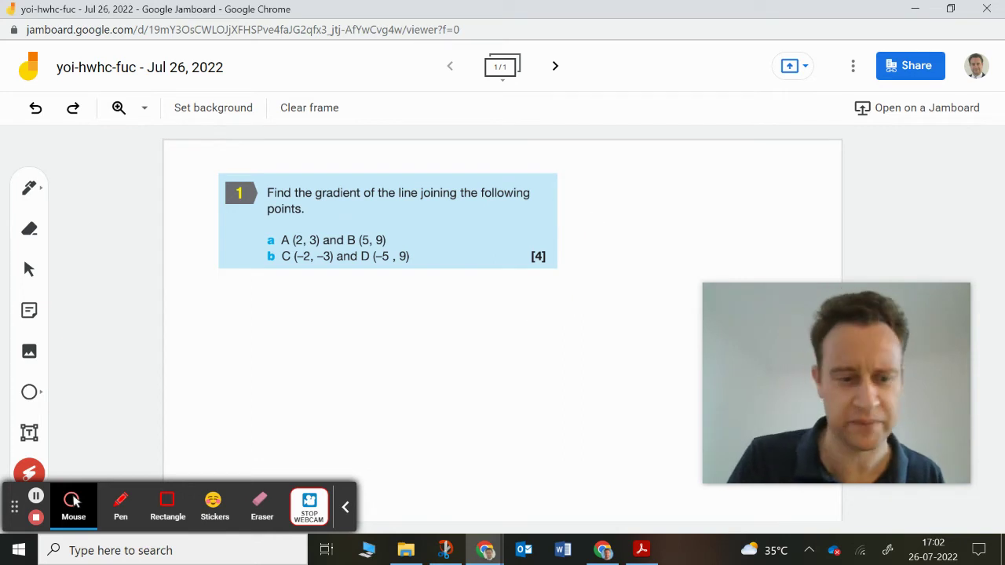
# Step: Circle point A (2, 3) in the pasted question with the black pen and undo the stroke
pyautogui.press('p')
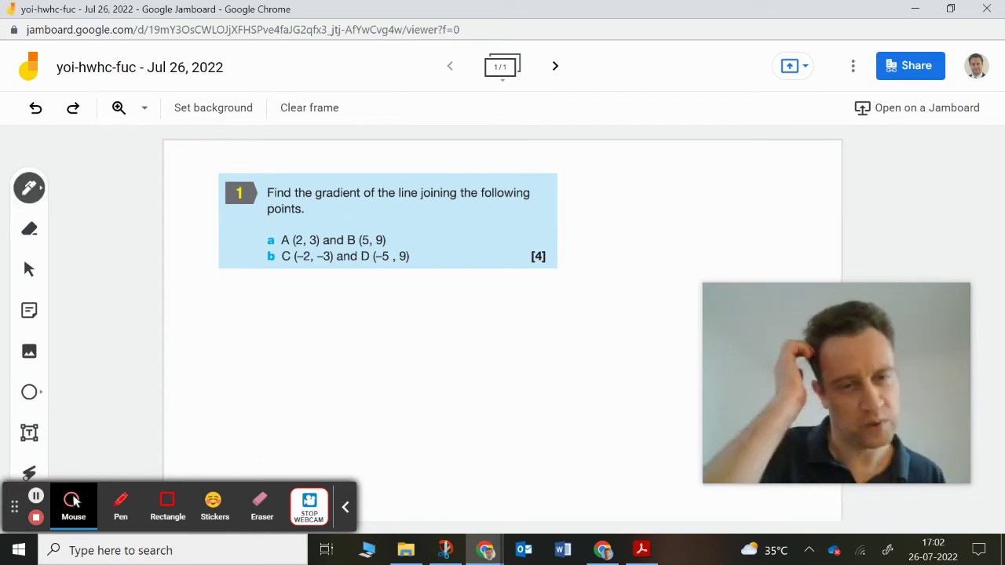
pyautogui.moveTo(310, 226); pyautogui.dragTo(281, 226)
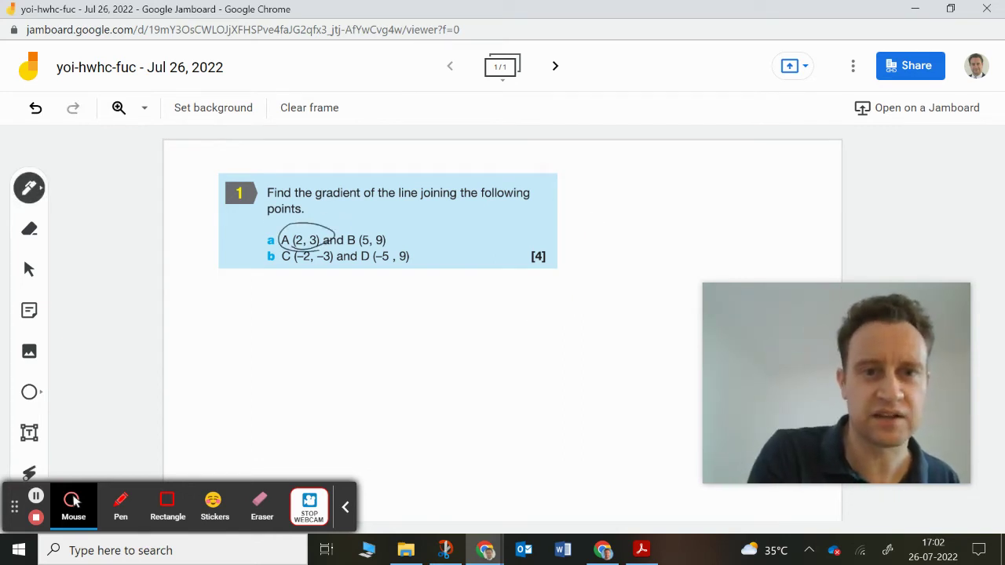
pyautogui.hotkey('ctrl', 'z')
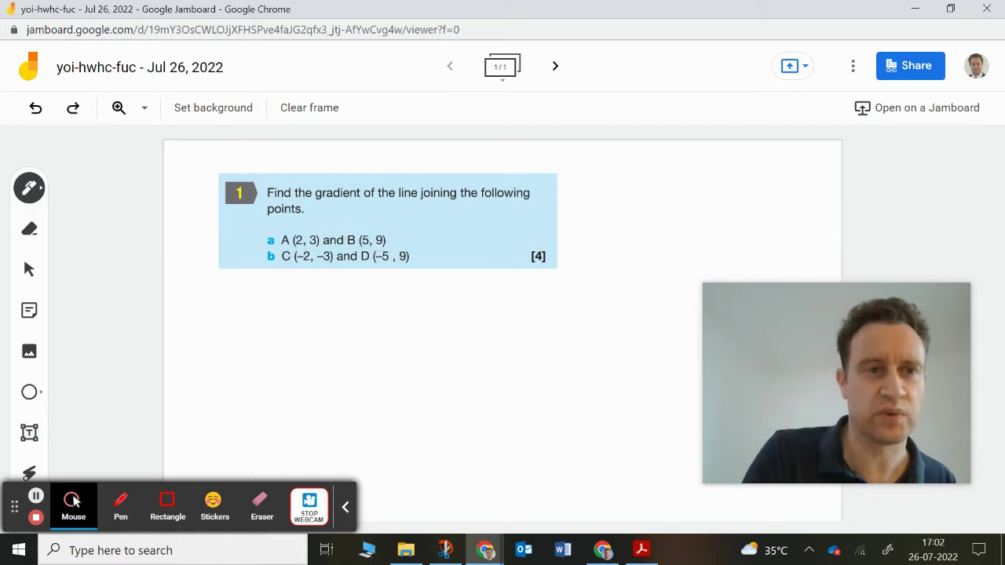
# Step: Change the pen colour to red, circle points A and B in part a, and undo both strokes
pyautogui.click(29, 188)
pyautogui.click(149, 262)
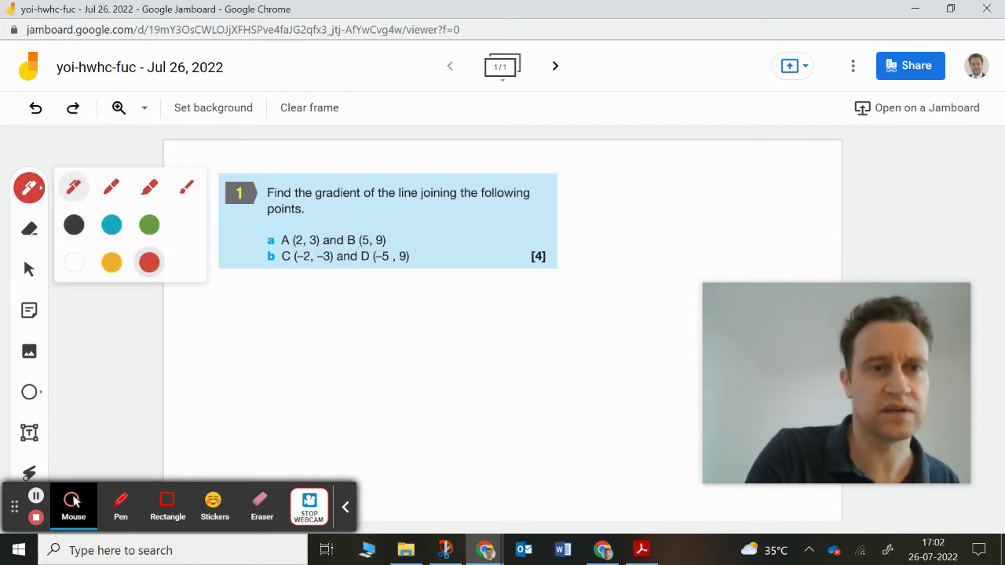
pyautogui.moveTo(330, 229)
pyautogui.mouseDown()
pyautogui.moveTo(270, 240)
pyautogui.moveTo(329, 236)
pyautogui.mouseUp()
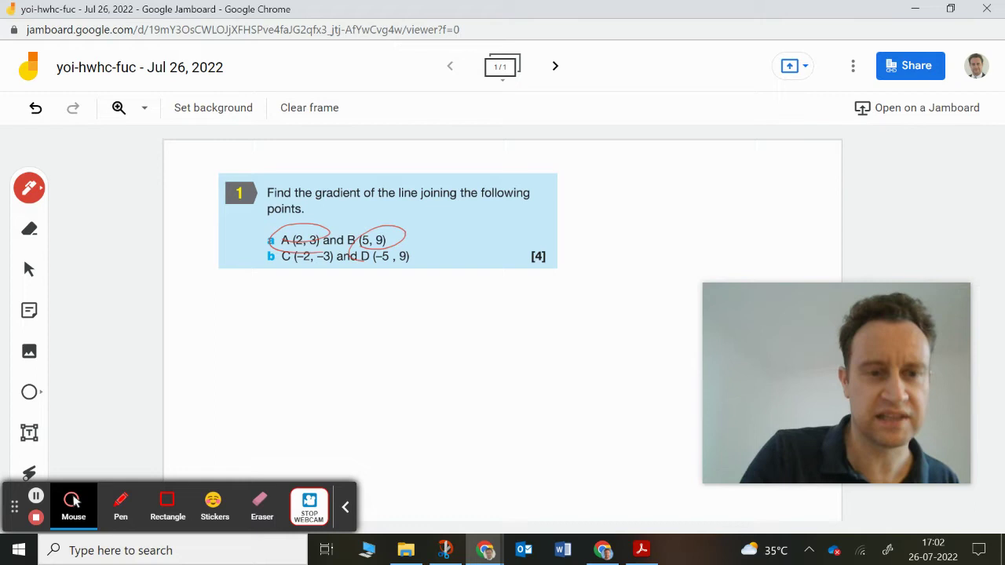
pyautogui.hotkey('ctrl', 'z')
pyautogui.hotkey('ctrl', 'z')
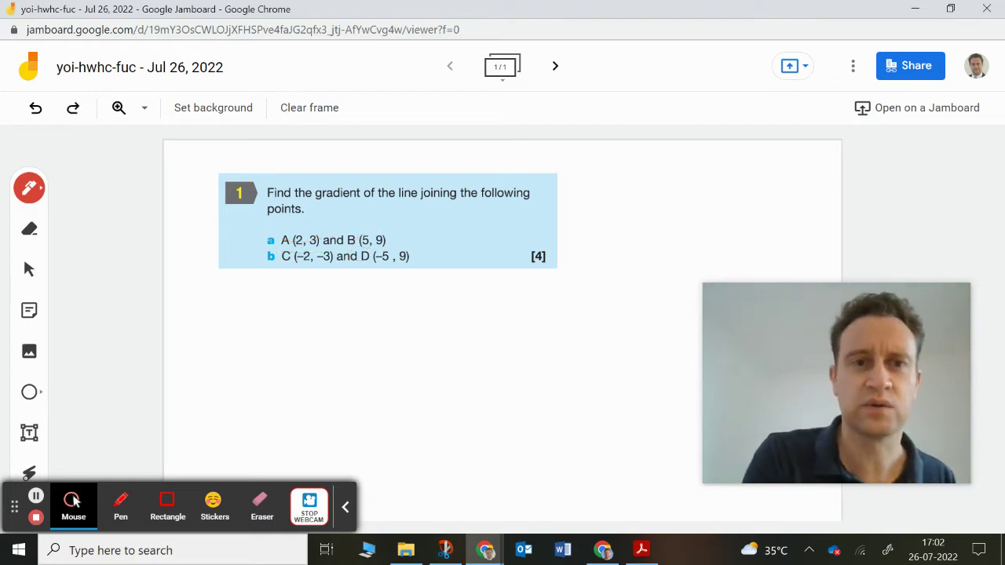
# Step: Draw a red pen stroke under the first line of the pasted question and undo it
pyautogui.moveTo(303, 203); pyautogui.dragTo(374, 203)
pyautogui.hotkey('ctrl', 'z')
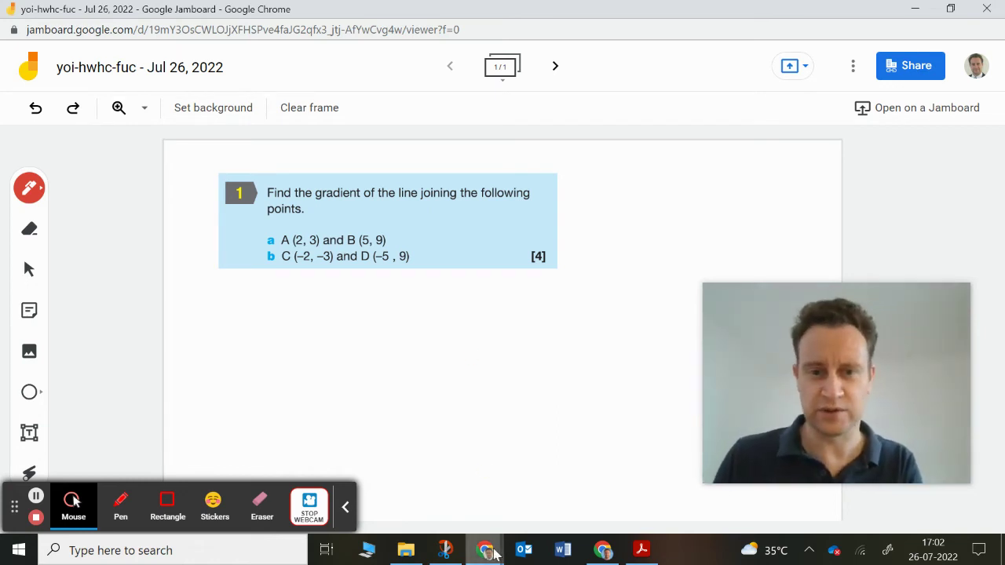
# Step: Switch to the browser window with the Google Meet call and open the Desmos graphing calculator in a new tab
pyautogui.click(438, 478)
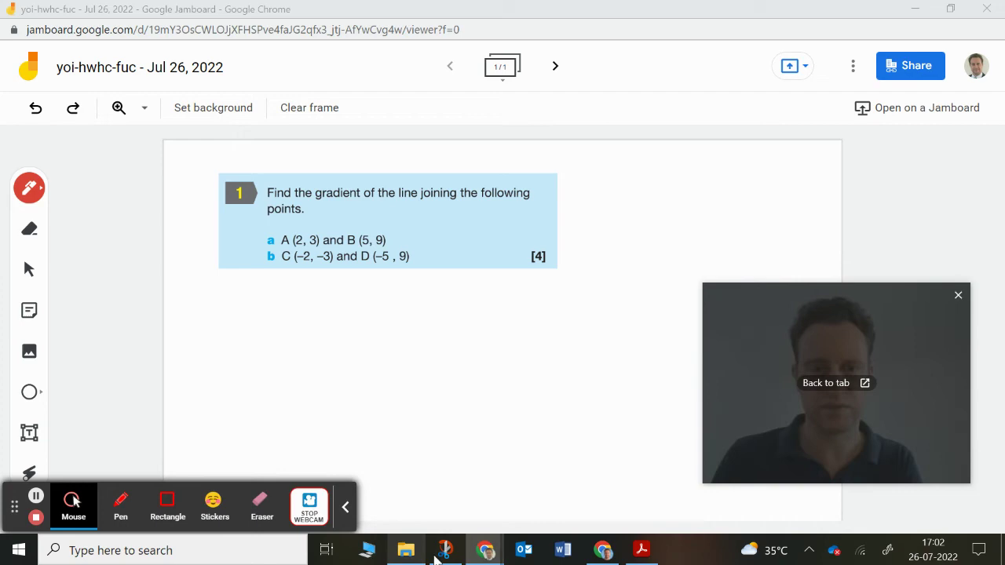
pyautogui.moveTo(484, 550)
pyautogui.click(243, 479)
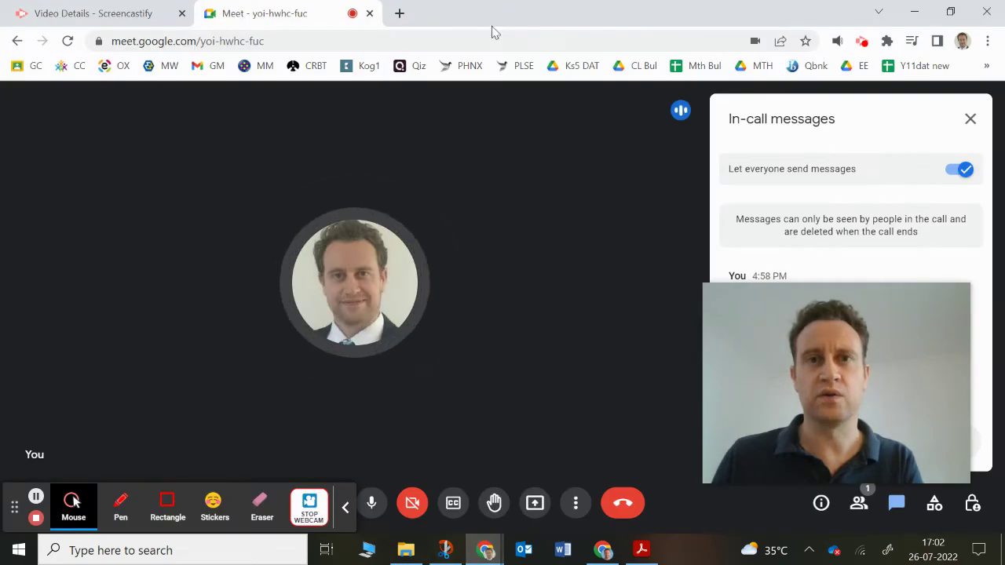
pyautogui.click(399, 13)
pyautogui.write('desmo')
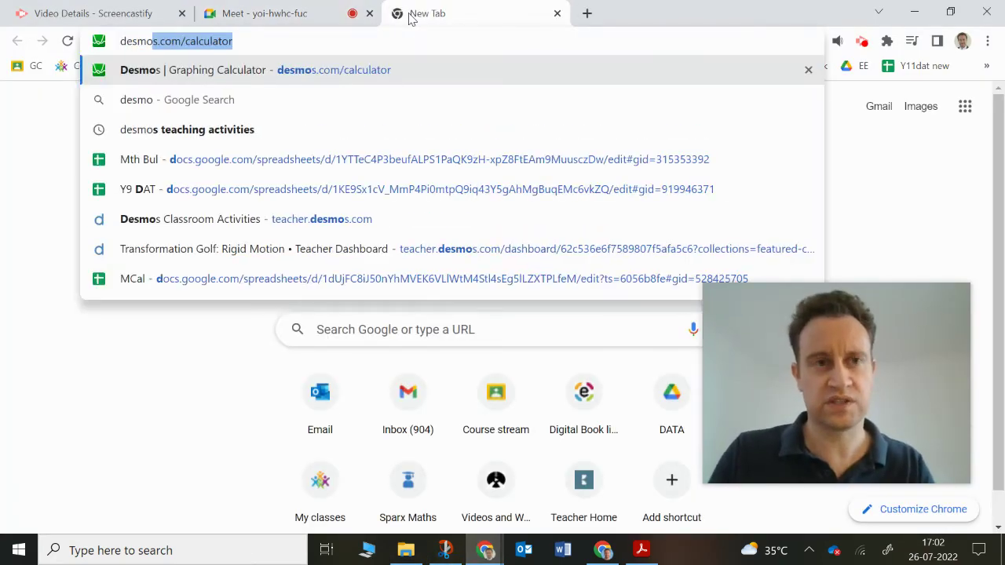
pyautogui.press('Return')
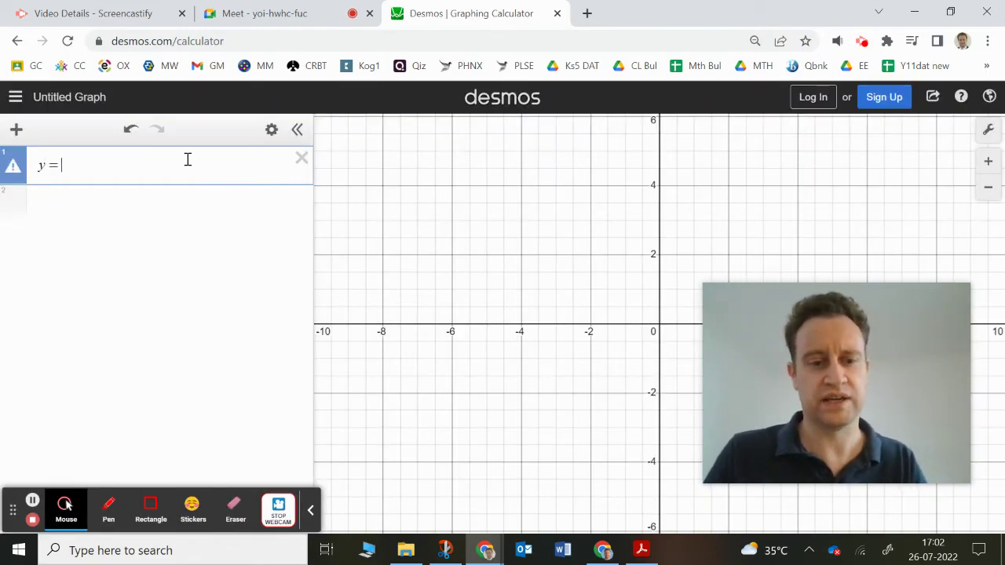
# Step: Plot the line y = 2x + 1 in the first expression and bring it clear of the webcam picture
pyautogui.click(188, 159)
pyautogui.write('y = 2x + 1')
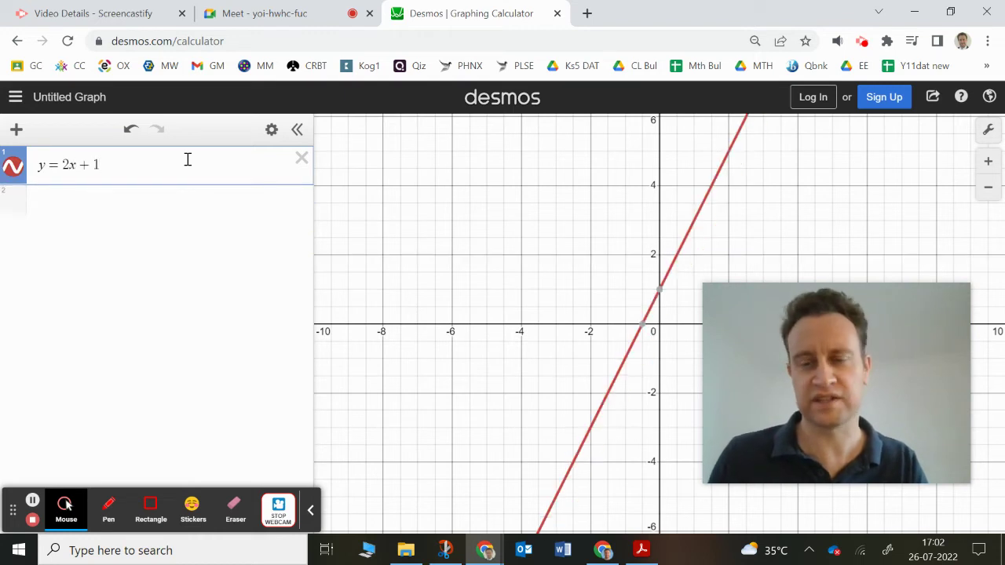
pyautogui.moveTo(417, 278); pyautogui.dragTo(337, 295)
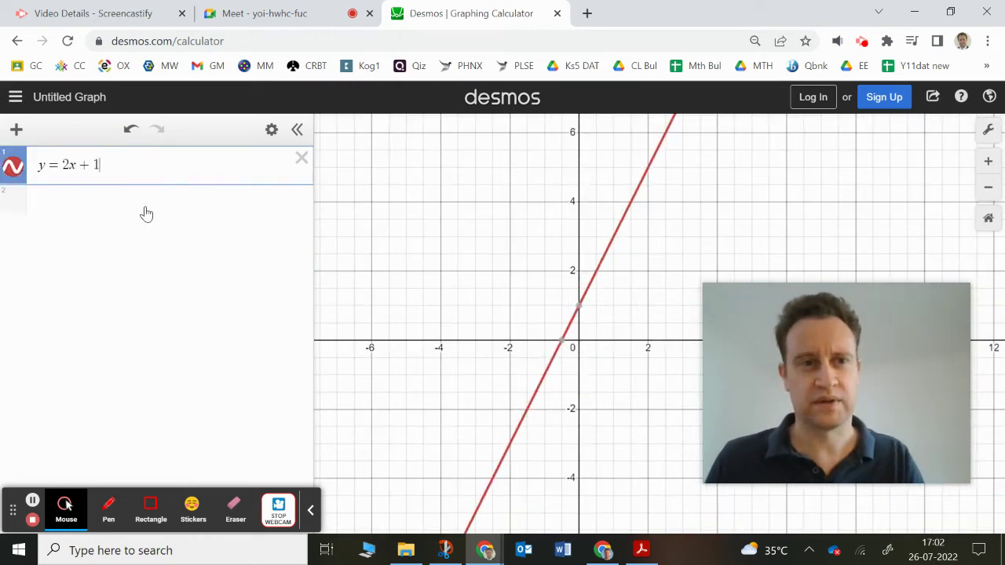
# Step: Plot the point (1,3) as the second expression, show its label, and start an empty third expression
pyautogui.click(152, 203)
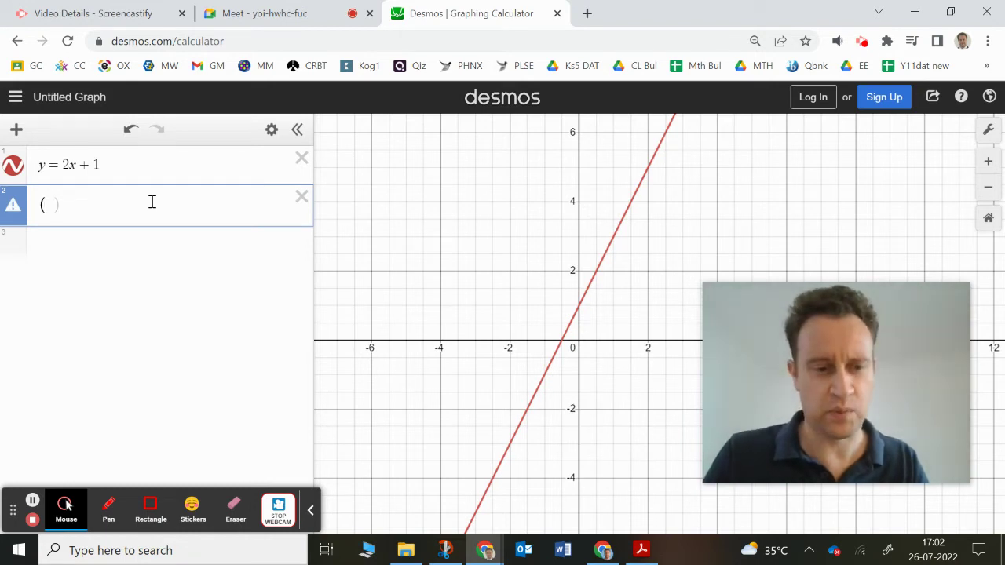
pyautogui.write('1,3)')
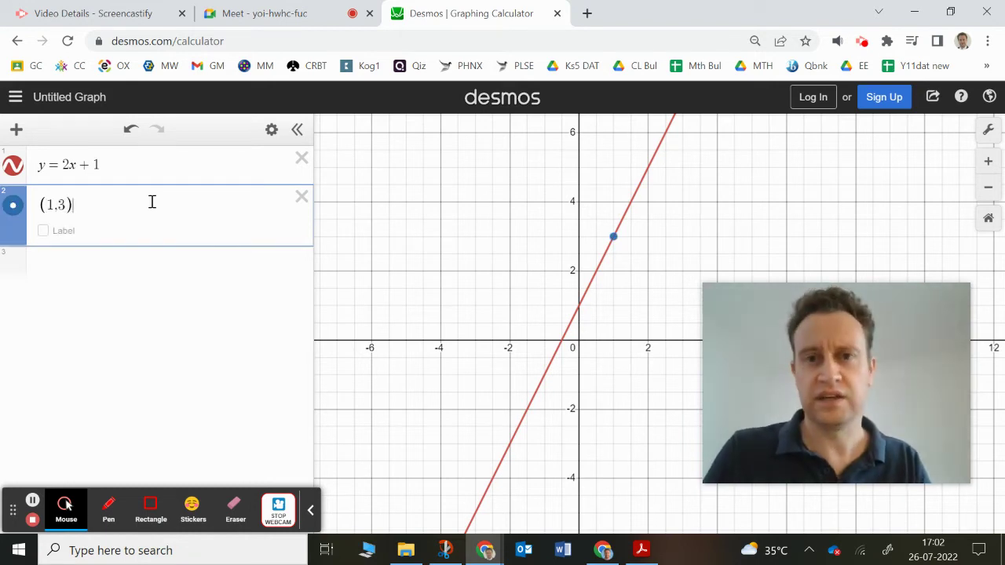
pyautogui.click(48, 231)
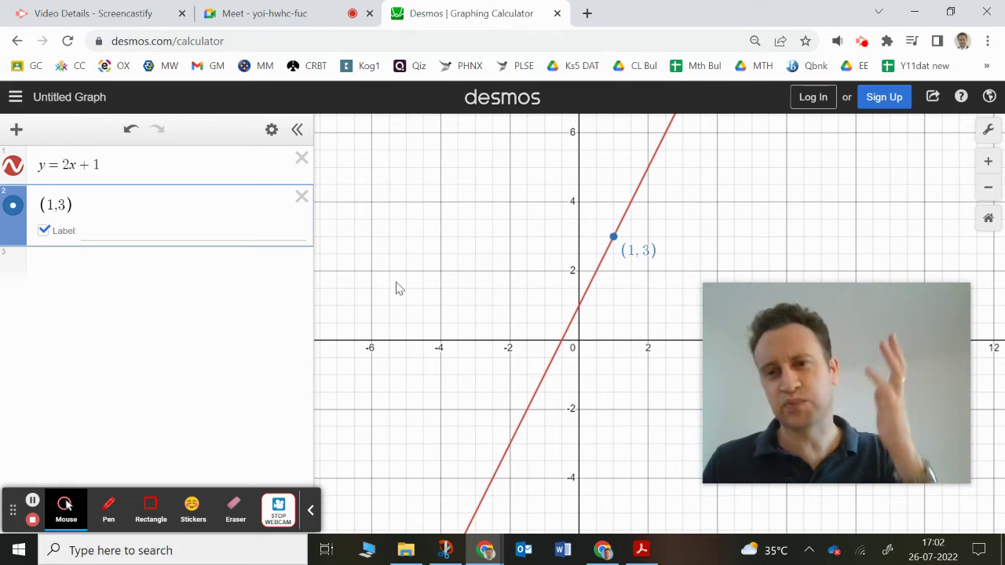
pyautogui.click(205, 267)
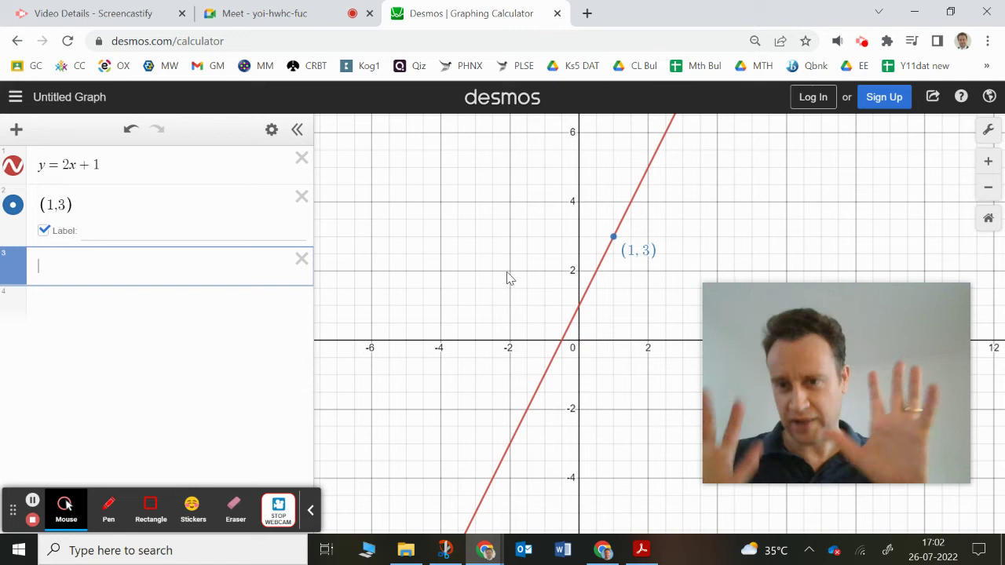
# Step: Switch back to the Jamboard, handwrite 2x + 1 = 10 in red below the question, and add a second frame
pyautogui.moveTo(487, 548)
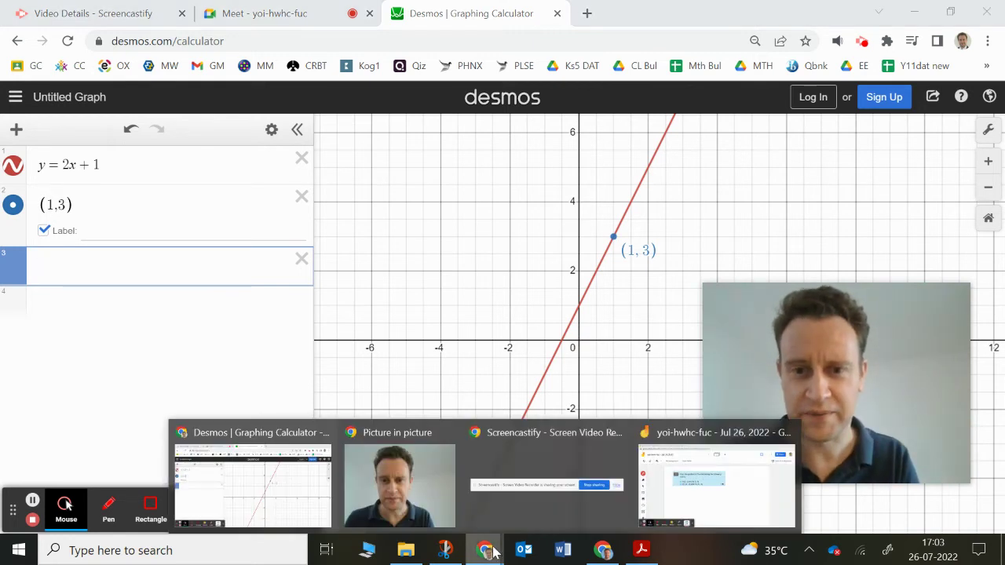
pyautogui.click(713, 503)
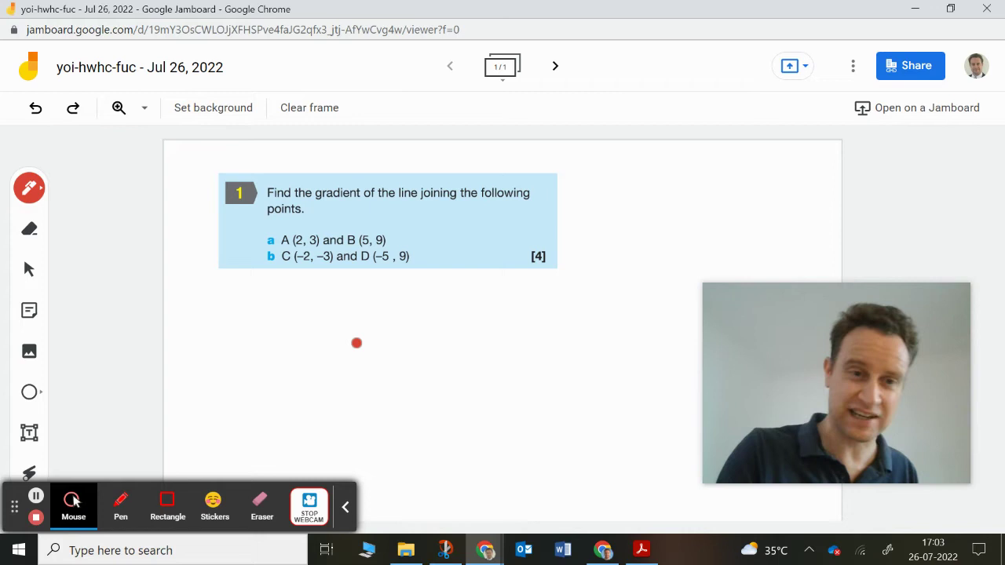
pyautogui.moveTo(236, 309)
pyautogui.mouseDown()
pyautogui.moveTo(282, 343)
pyautogui.moveTo(340, 343)
pyautogui.moveTo(368, 305)
pyautogui.moveTo(461, 345)
pyautogui.mouseUp()
pyautogui.moveTo(489, 307); pyautogui.dragTo(493, 311)
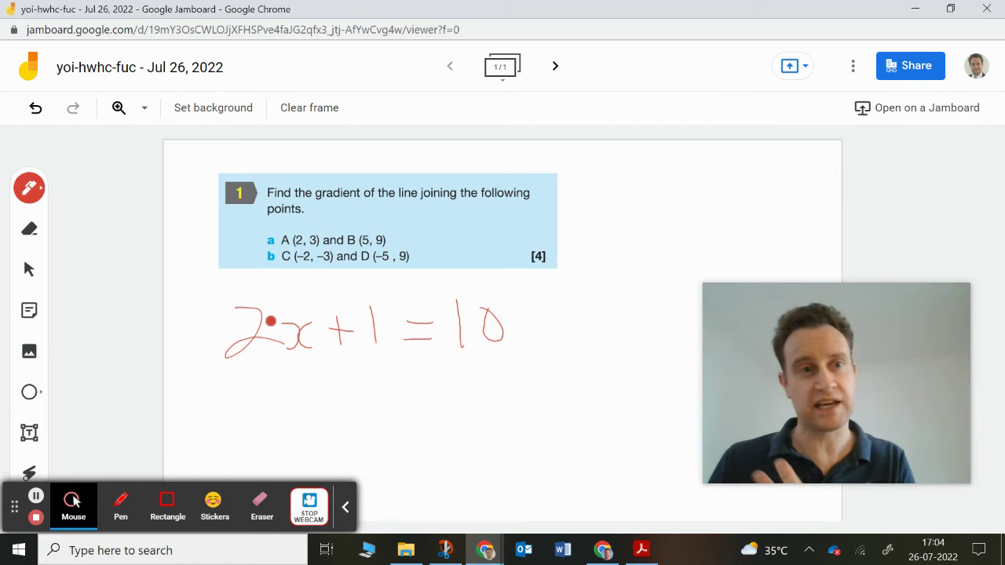
pyautogui.click(554, 68)
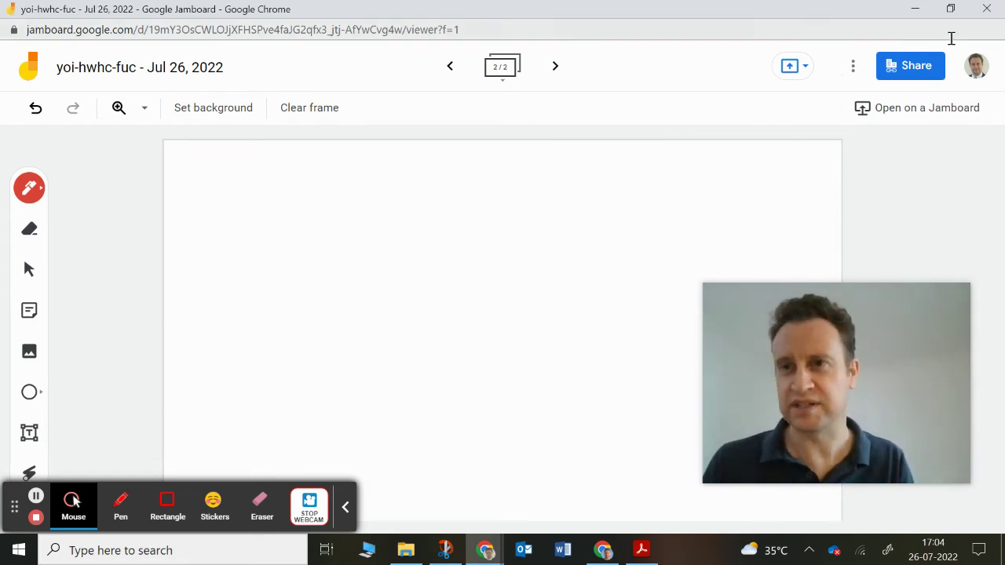
# Step: Go back to the Google Meet call, close the in-call messages, and return to the Jamboard's blank second frame
pyautogui.click(915, 9)
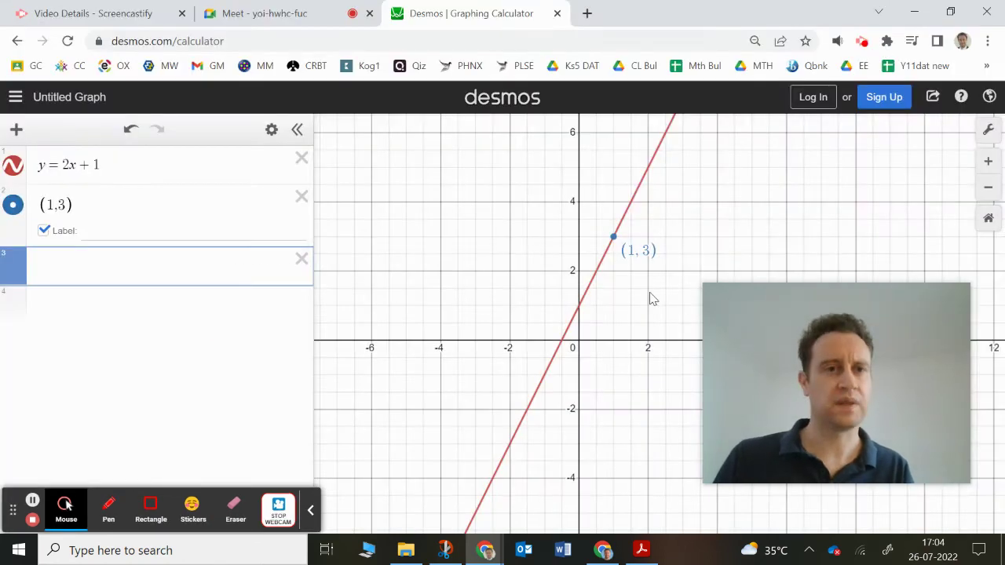
pyautogui.click(290, 14)
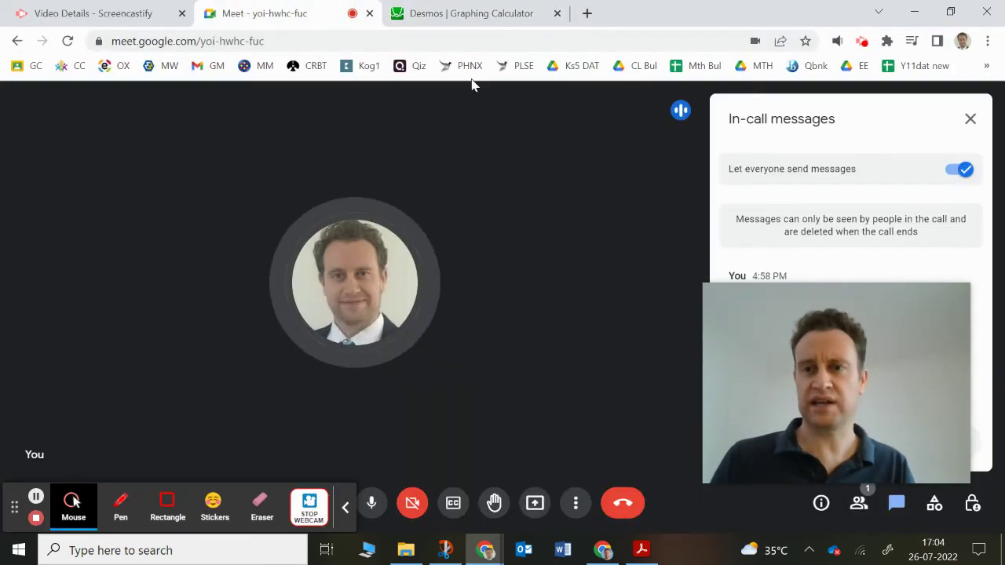
pyautogui.click(971, 119)
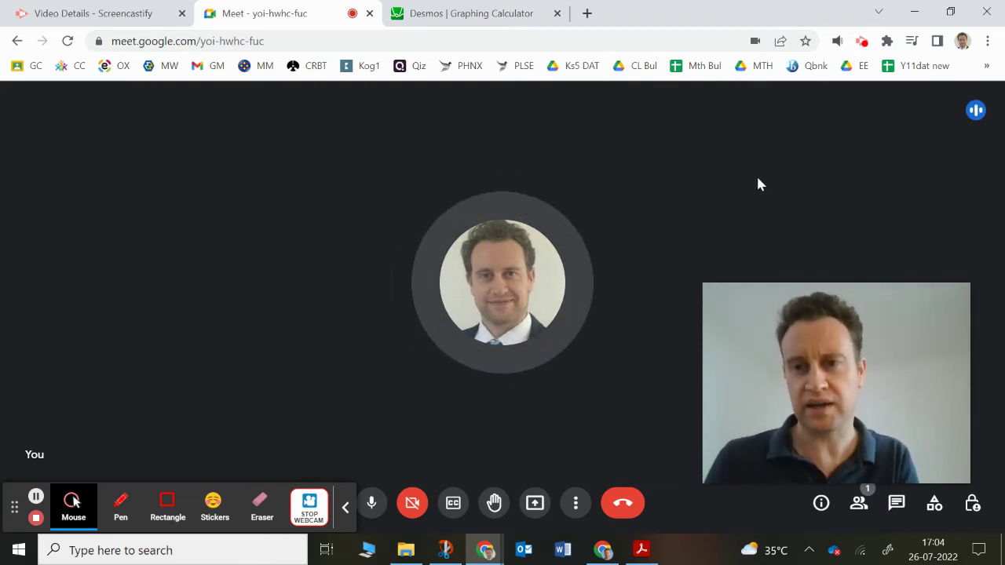
pyautogui.click(602, 548)
pyautogui.moveTo(487, 552)
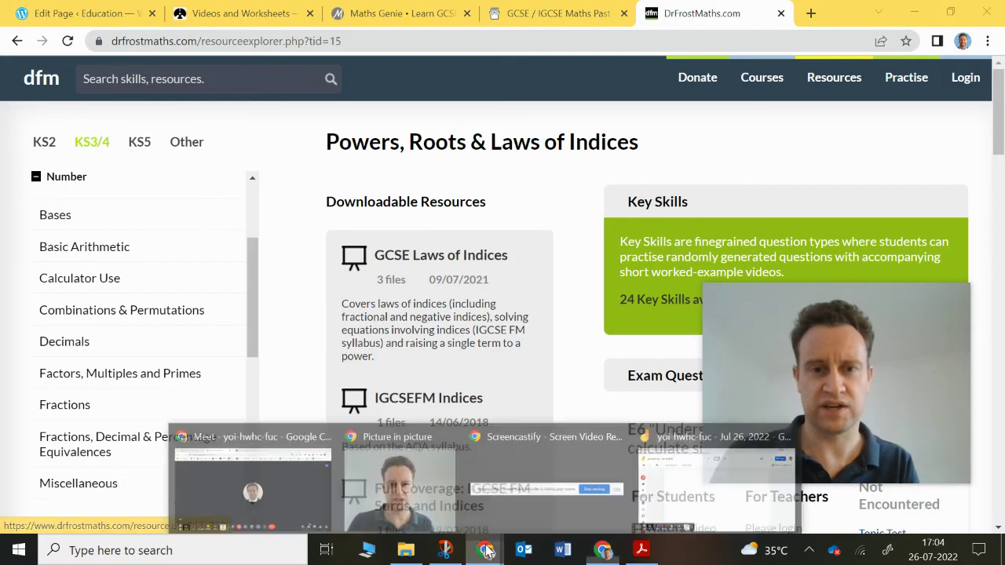
pyautogui.click(714, 487)
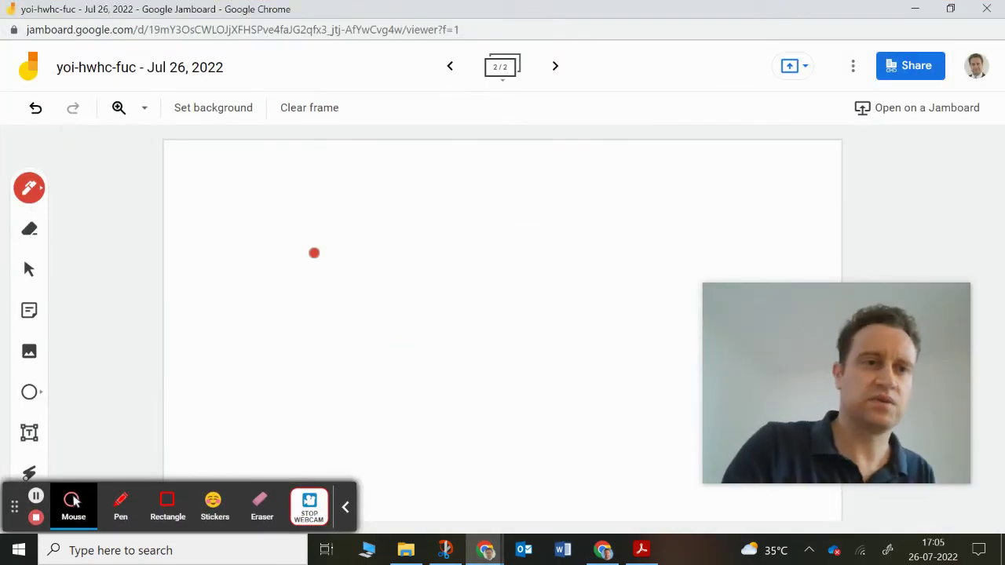
# Step: Handwrite the contact e-mail address over two lines on the second frame with the red pen
pyautogui.moveTo(226, 222); pyautogui.dragTo(228, 234)
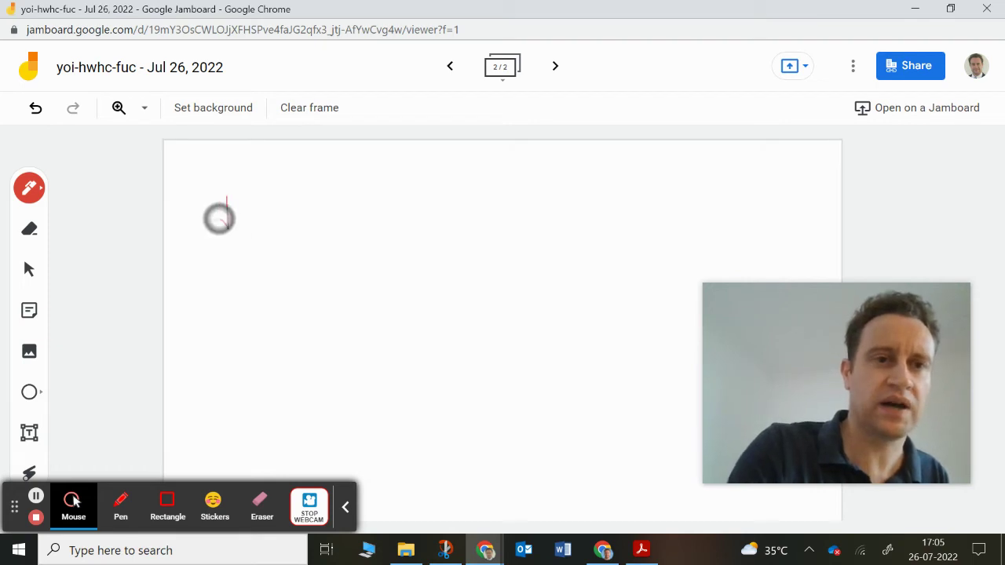
pyautogui.hotkey('ctrl', 'z')
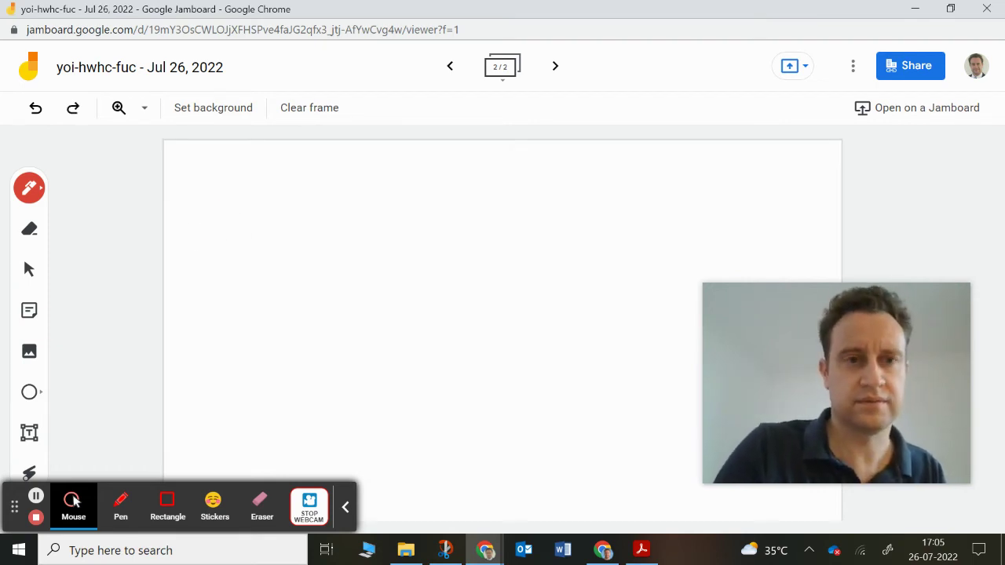
pyautogui.moveTo(216, 168)
pyautogui.mouseDown()
pyautogui.moveTo(216, 222)
pyautogui.moveTo(238, 227)
pyautogui.mouseUp()
pyautogui.moveTo(254, 187)
pyautogui.mouseDown()
pyautogui.moveTo(262, 225)
pyautogui.moveTo(290, 244)
pyautogui.moveTo(309, 234)
pyautogui.moveTo(385, 240)
pyautogui.moveTo(417, 211)
pyautogui.mouseUp()
pyautogui.moveTo(406, 192); pyautogui.dragTo(404, 234)
pyautogui.moveTo(429, 174)
pyautogui.mouseDown()
pyautogui.moveTo(441, 234)
pyautogui.moveTo(454, 236)
pyautogui.mouseUp()
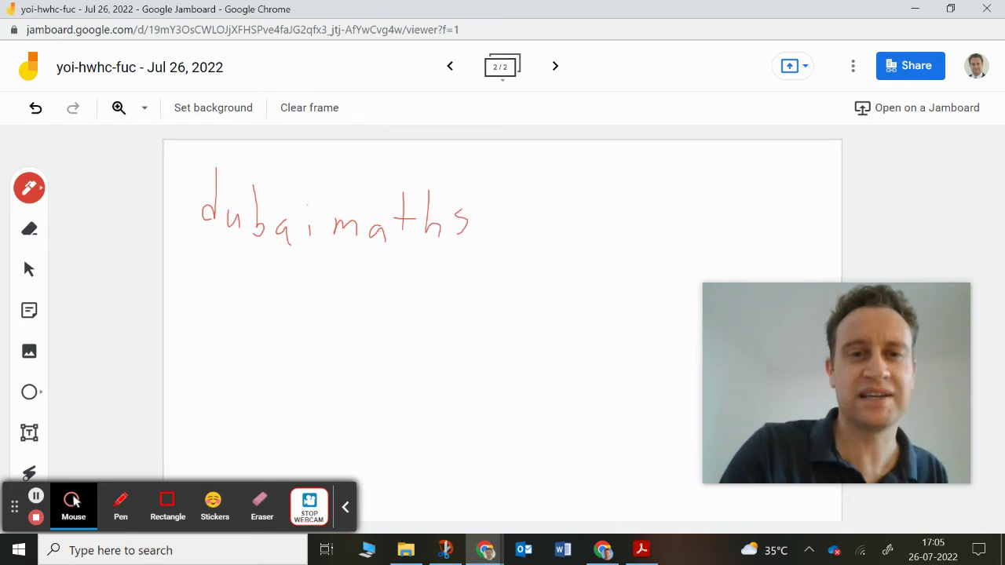
pyautogui.moveTo(490, 194); pyautogui.dragTo(492, 241)
pyautogui.moveTo(480, 217)
pyautogui.mouseDown()
pyautogui.moveTo(496, 215)
pyautogui.moveTo(518, 236)
pyautogui.moveTo(548, 226)
pyautogui.moveTo(573, 236)
pyautogui.mouseUp()
pyautogui.moveTo(584, 197)
pyautogui.mouseDown()
pyautogui.moveTo(594, 231)
pyautogui.moveTo(654, 223)
pyautogui.mouseUp()
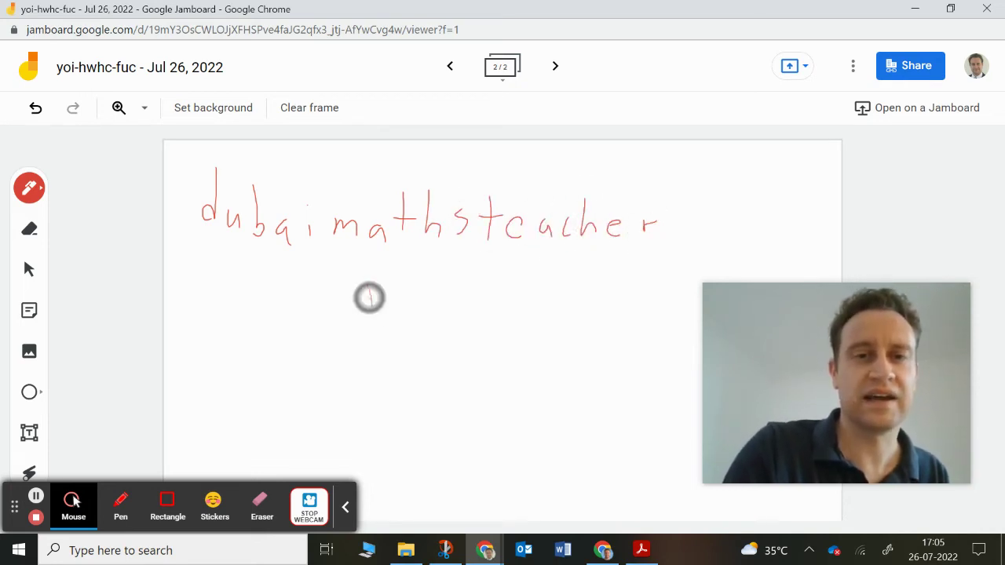
pyautogui.moveTo(378, 292)
pyautogui.mouseDown()
pyautogui.moveTo(340, 317)
pyautogui.moveTo(392, 296)
pyautogui.moveTo(426, 337)
pyautogui.moveTo(471, 309)
pyautogui.moveTo(518, 314)
pyautogui.mouseUp()
pyautogui.moveTo(530, 278); pyautogui.dragTo(531, 314)
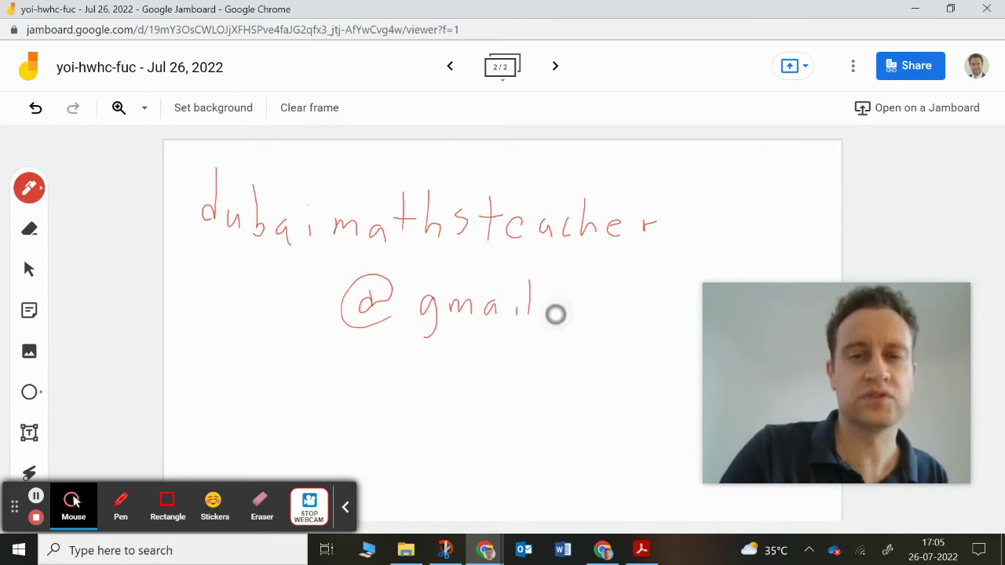
pyautogui.moveTo(586, 301)
pyautogui.mouseDown()
pyautogui.moveTo(585, 316)
pyautogui.moveTo(605, 303)
pyautogui.mouseUp()
pyautogui.moveTo(620, 315); pyautogui.dragTo(642, 314)
pyautogui.click(518, 291)
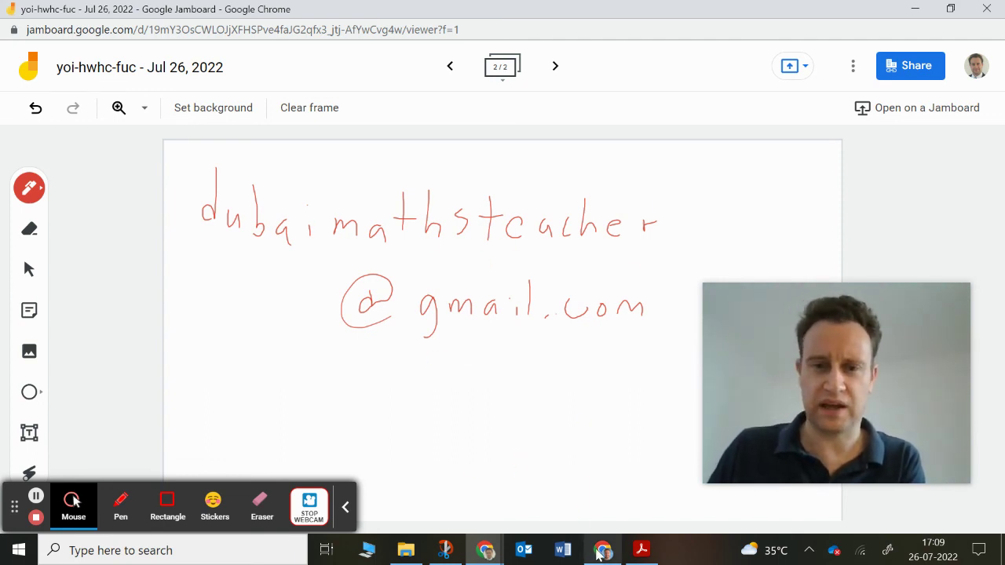
# Step: Switch to the browser window with the maths resource sites and review the Corbettmaths contents, Physics & Maths Tutor GCSE / IGCSE papers and DrFrostMaths pages
pyautogui.moveTo(600, 555)
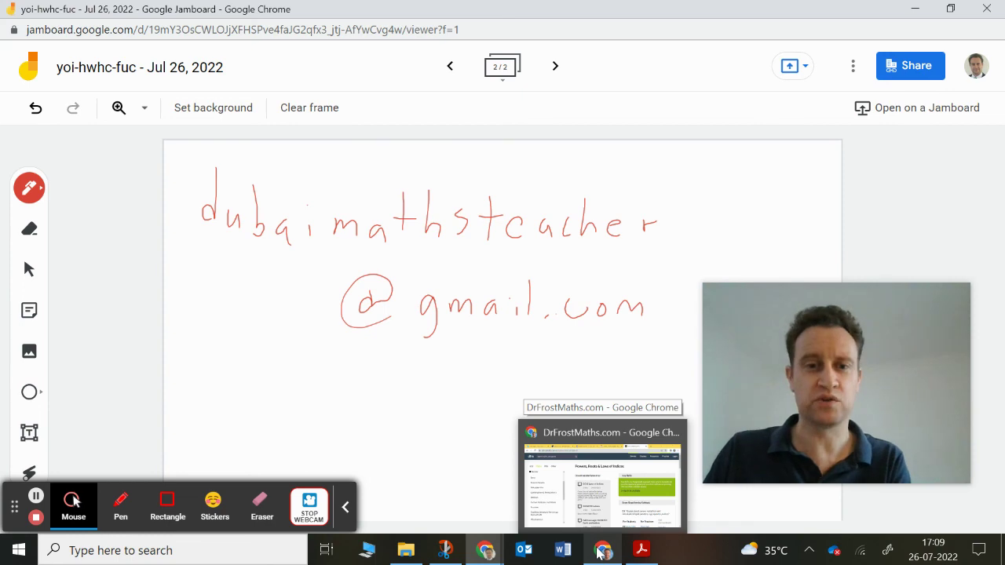
pyautogui.click(610, 495)
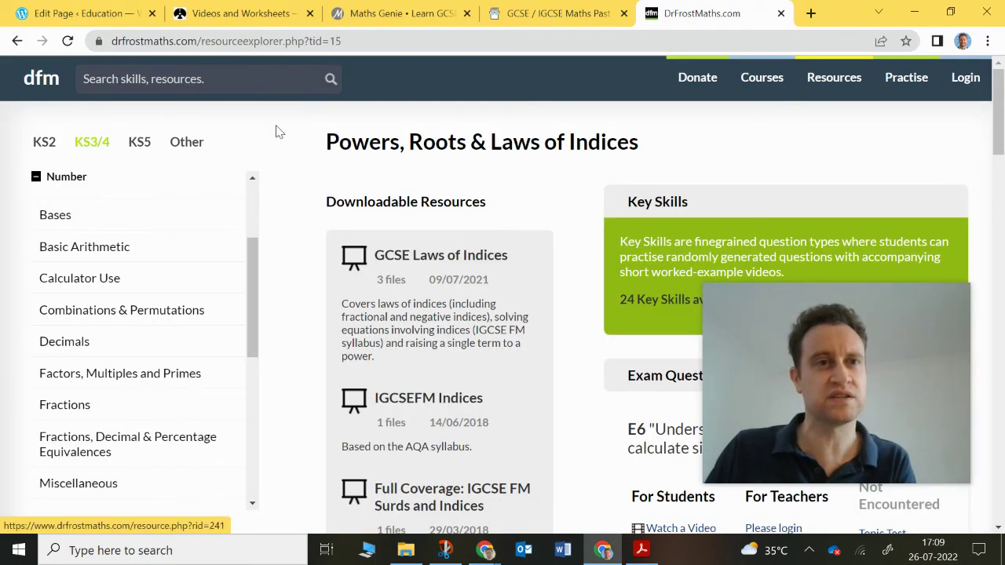
pyautogui.click(196, 16)
pyautogui.scroll(4, 330, 161)
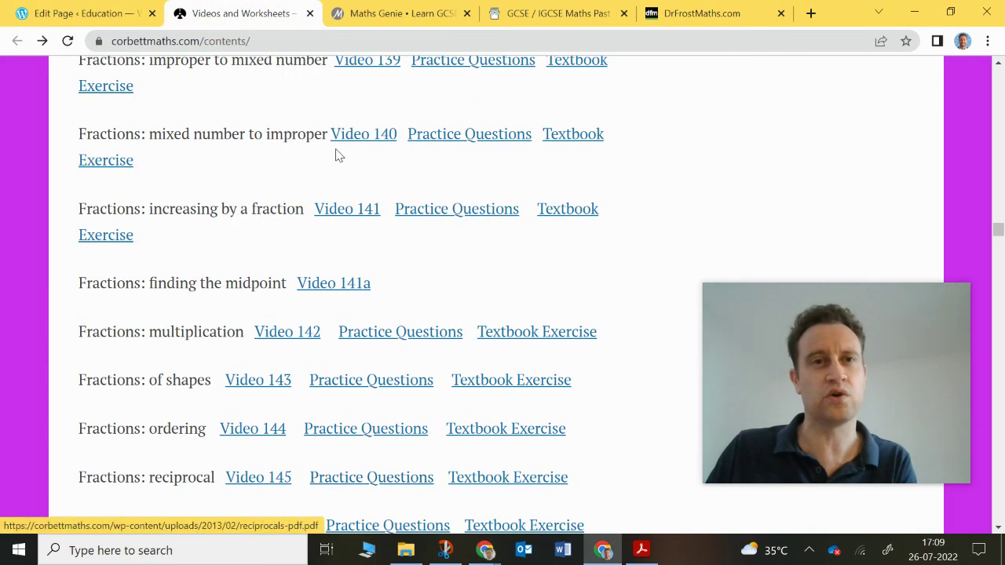
pyautogui.click(531, 16)
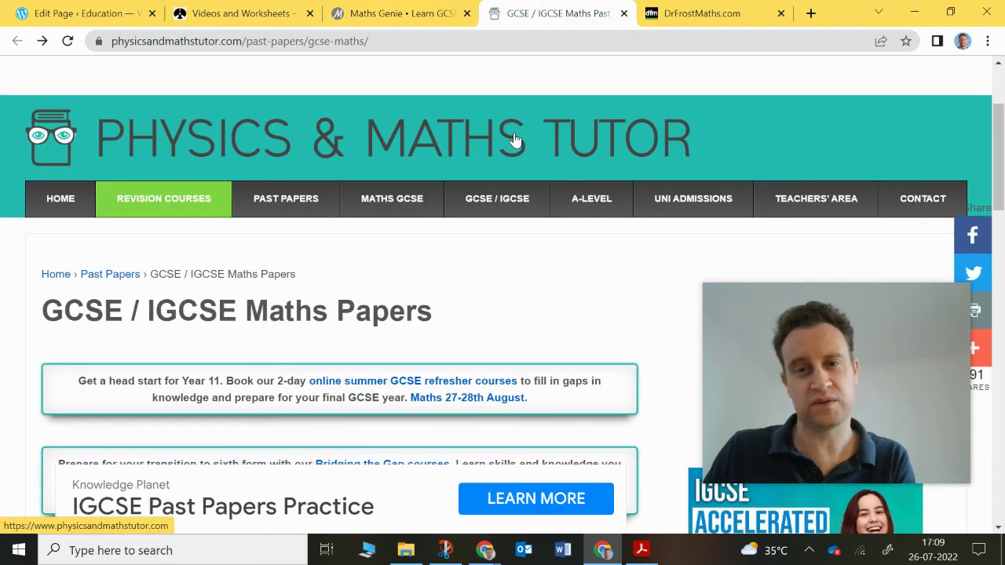
pyautogui.scroll(-6, 477, 219)
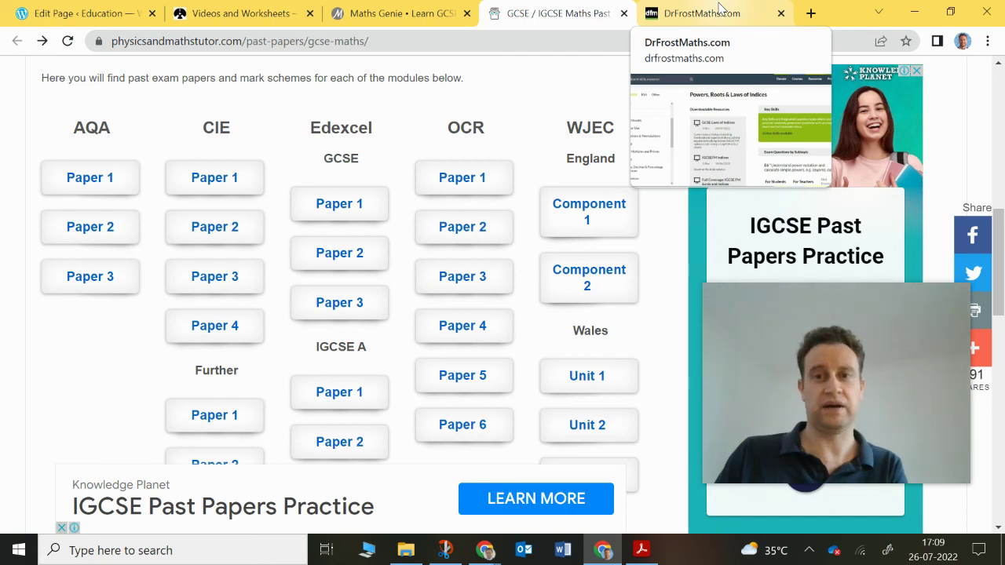
pyautogui.click(723, 8)
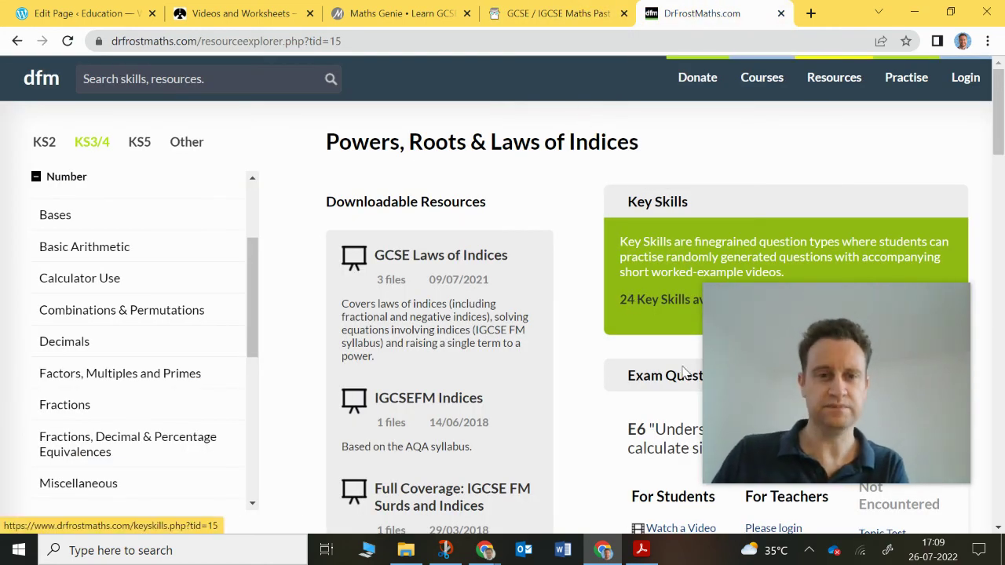